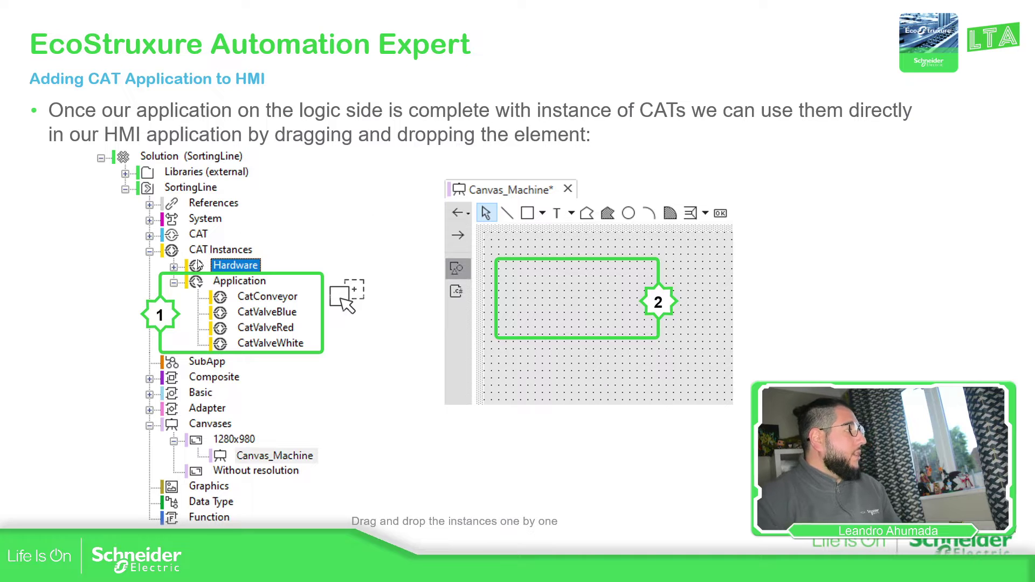
# - With the red pen, underline SortingLine, mark the CAT instances and arrow toward the canvas, then return to the application
pyautogui.click(56, 561)
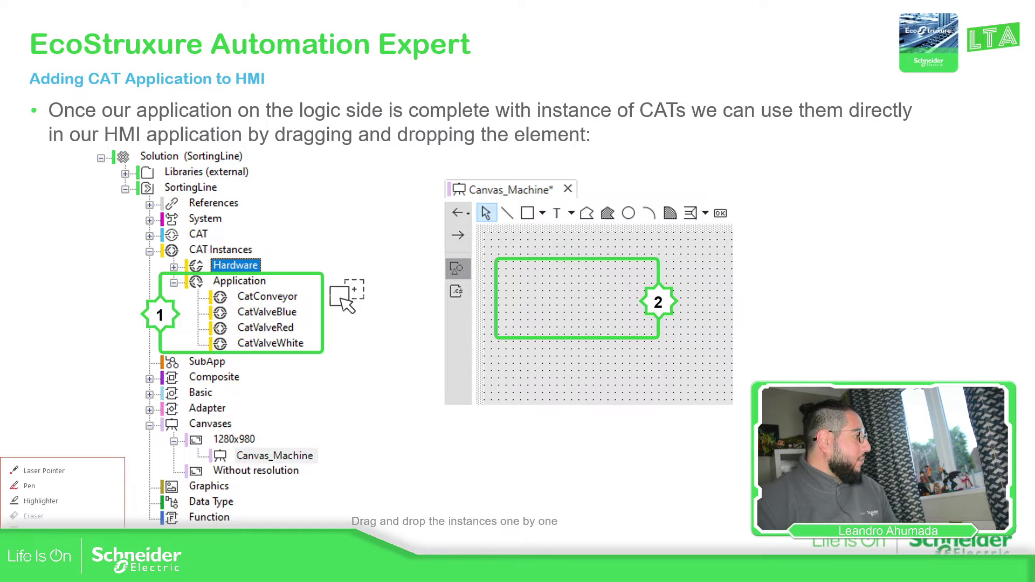
pyautogui.click(30, 487)
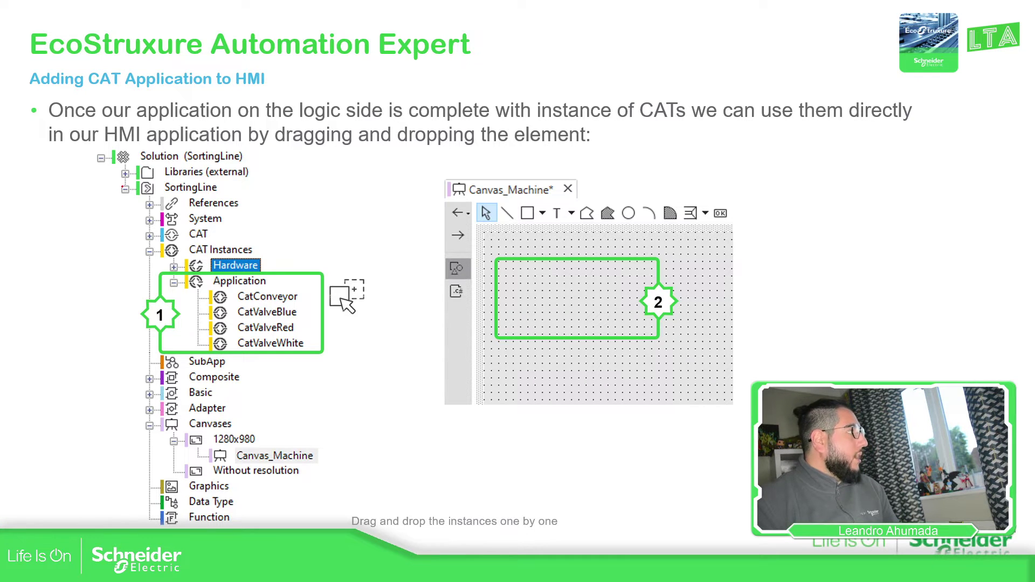
pyautogui.moveTo(115, 198); pyautogui.dragTo(229, 197)
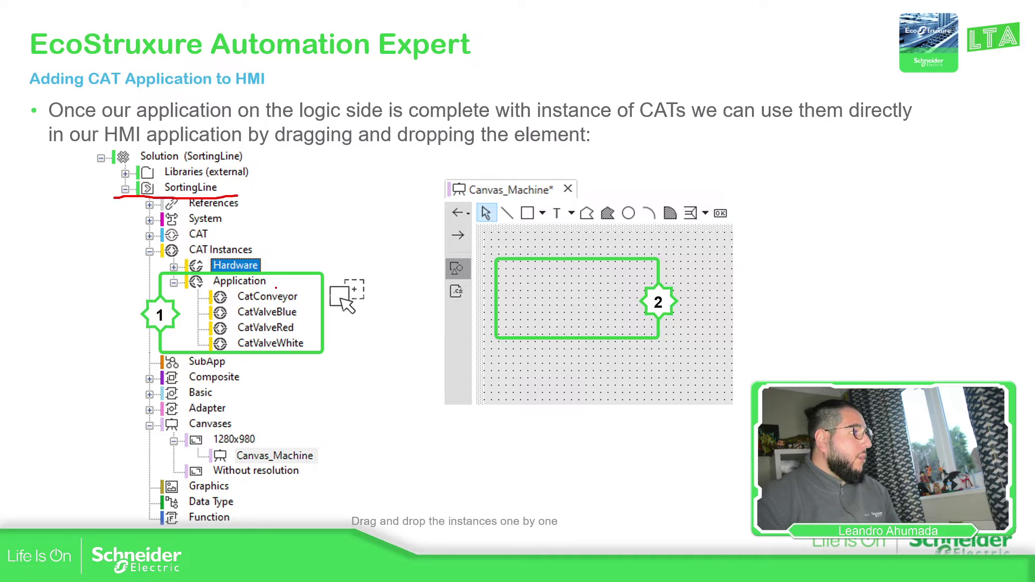
pyautogui.moveTo(221, 286)
pyautogui.mouseDown()
pyautogui.moveTo(197, 291)
pyautogui.moveTo(196, 301)
pyautogui.moveTo(209, 302)
pyautogui.moveTo(192, 302)
pyautogui.moveTo(200, 324)
pyautogui.moveTo(211, 320)
pyautogui.moveTo(188, 334)
pyautogui.mouseUp()
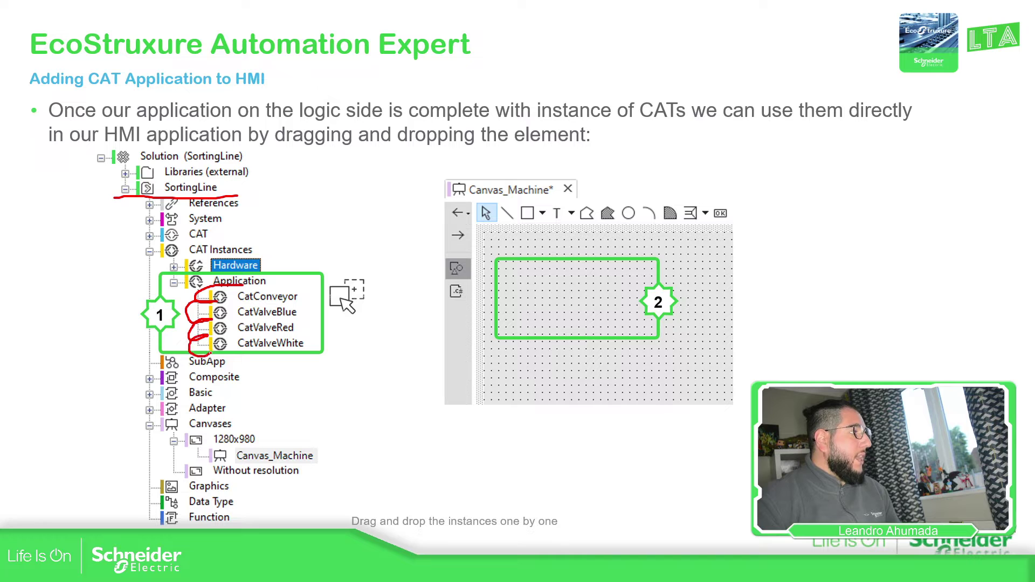
pyautogui.moveTo(309, 262); pyautogui.dragTo(331, 380)
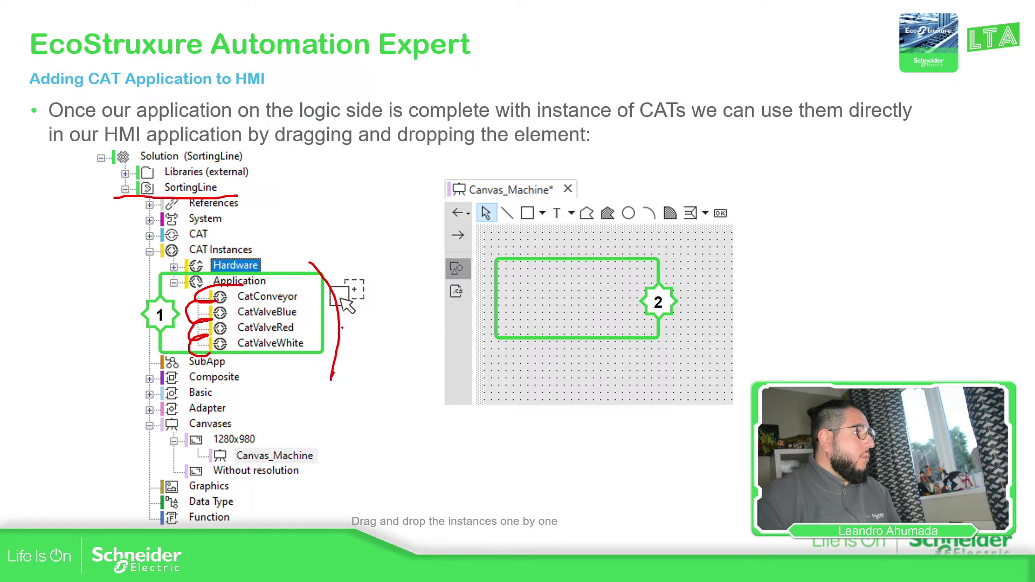
pyautogui.moveTo(335, 328); pyautogui.dragTo(507, 307)
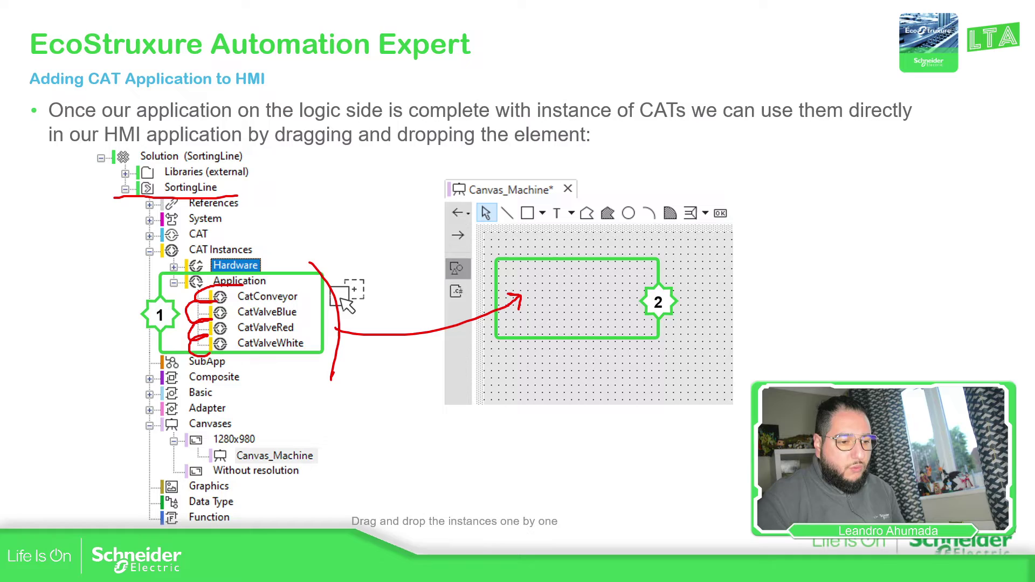
pyautogui.hotkey('alt', 'Tab')
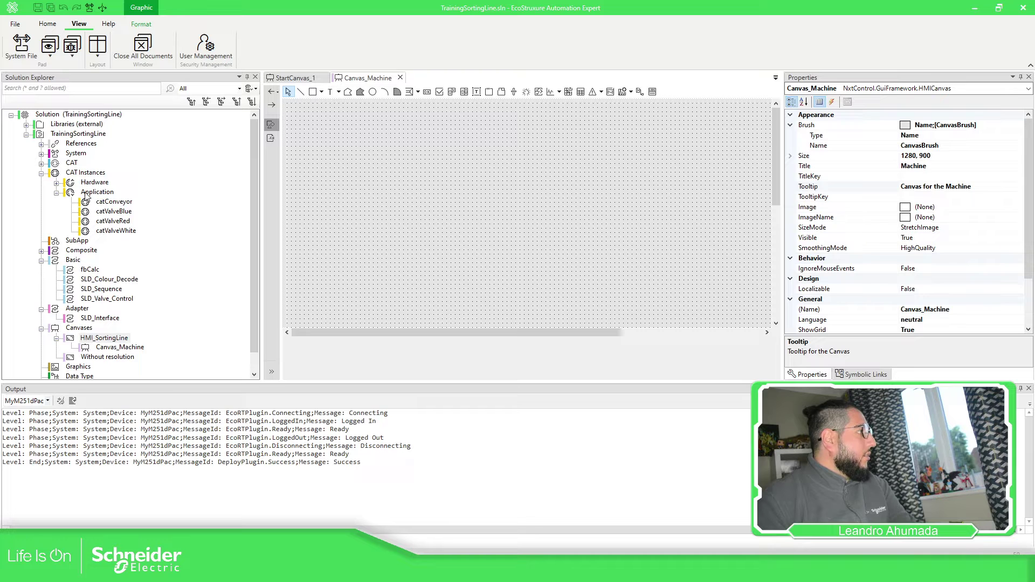
# - Point out the catConveyor, catValveBlue, catValveRed and catValveWhite instances in Solution Explorer
pyautogui.click(114, 204)
pyautogui.click(115, 221)
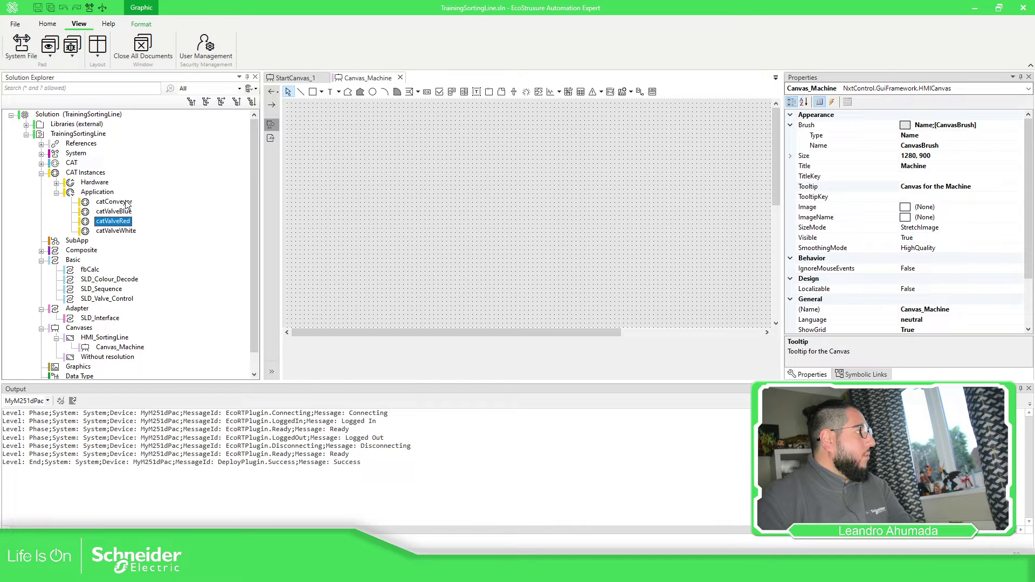
pyautogui.click(126, 204)
pyautogui.click(127, 212)
pyautogui.click(128, 222)
pyautogui.click(130, 231)
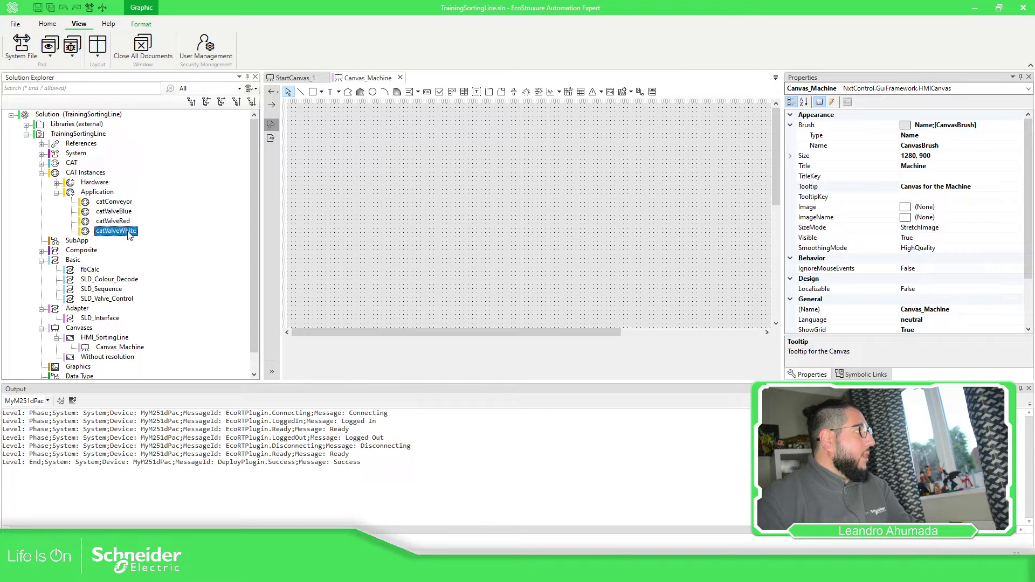
# - Expand CAT > SLD_Conveyor > SLD_Conveyor_HMI to reveal its sDefault symbol
pyautogui.click(42, 164)
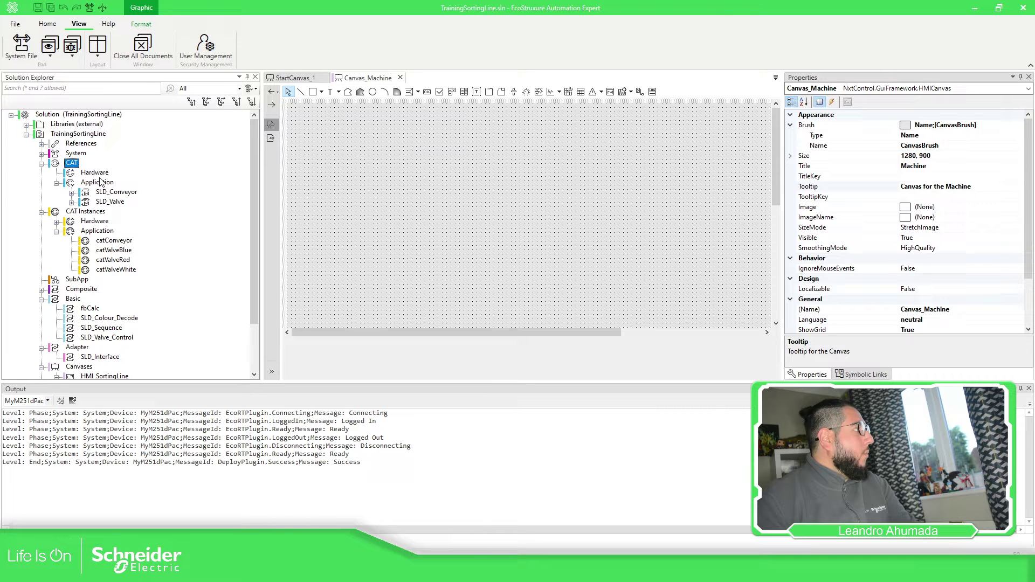
pyautogui.click(71, 192)
pyautogui.click(86, 203)
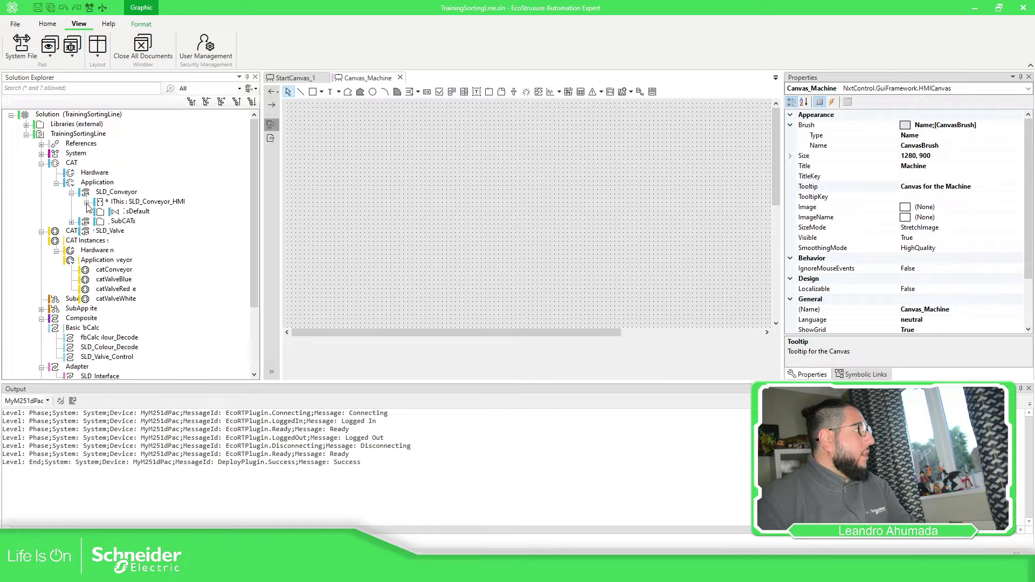
# - Open the sDefault symbols of SLD_Conveyor and SLD_Valve, then go back to the Canvas_Machine canvas
pyautogui.doubleClick(116, 212)
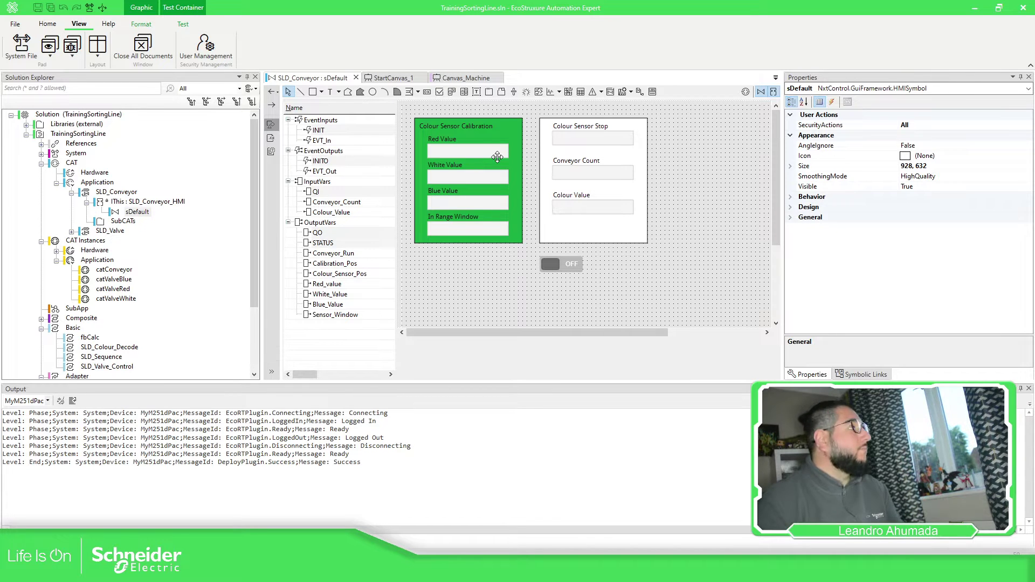
pyautogui.click(71, 232)
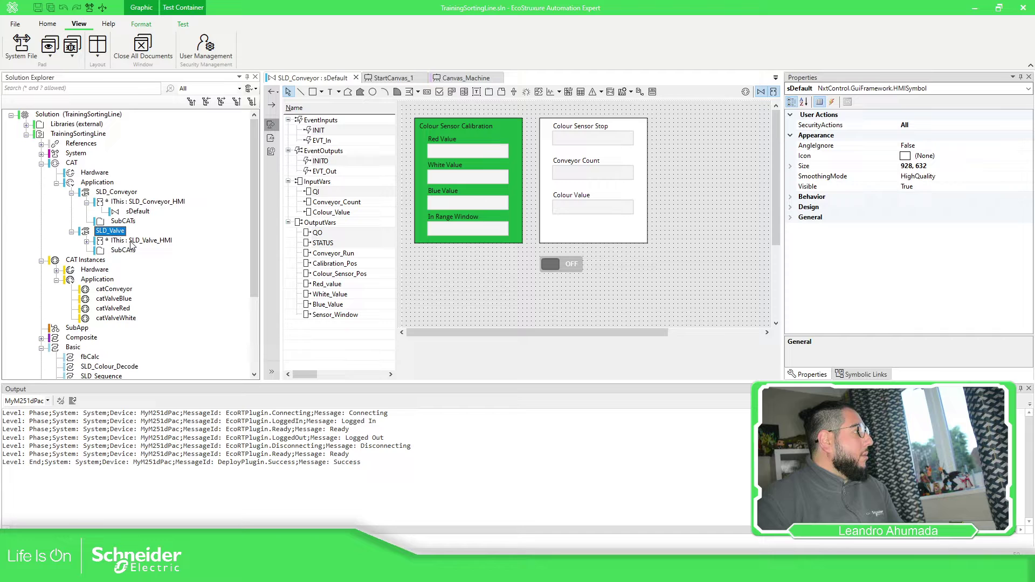
pyautogui.click(86, 241)
pyautogui.click(138, 250)
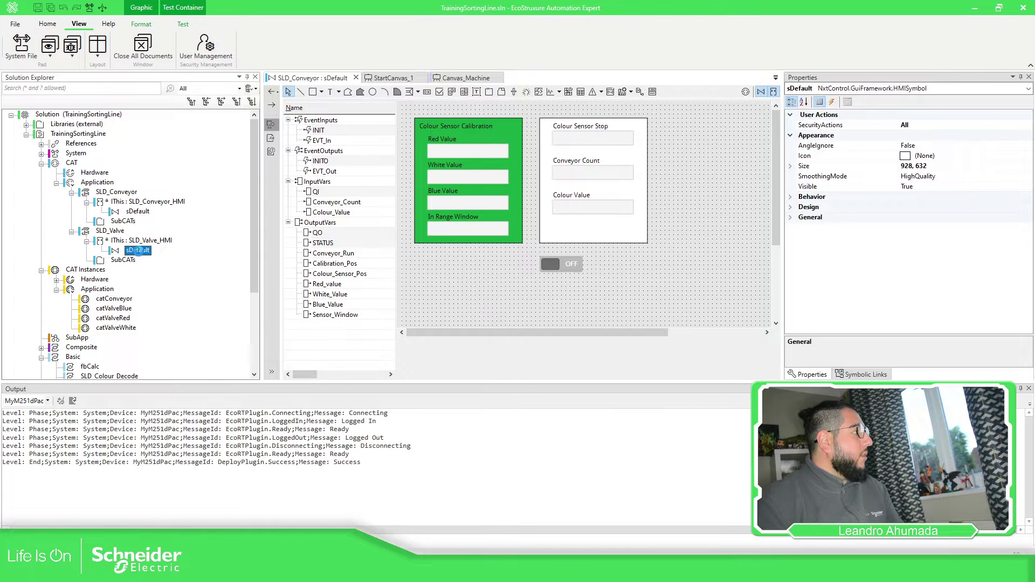
pyautogui.doubleClick(138, 250)
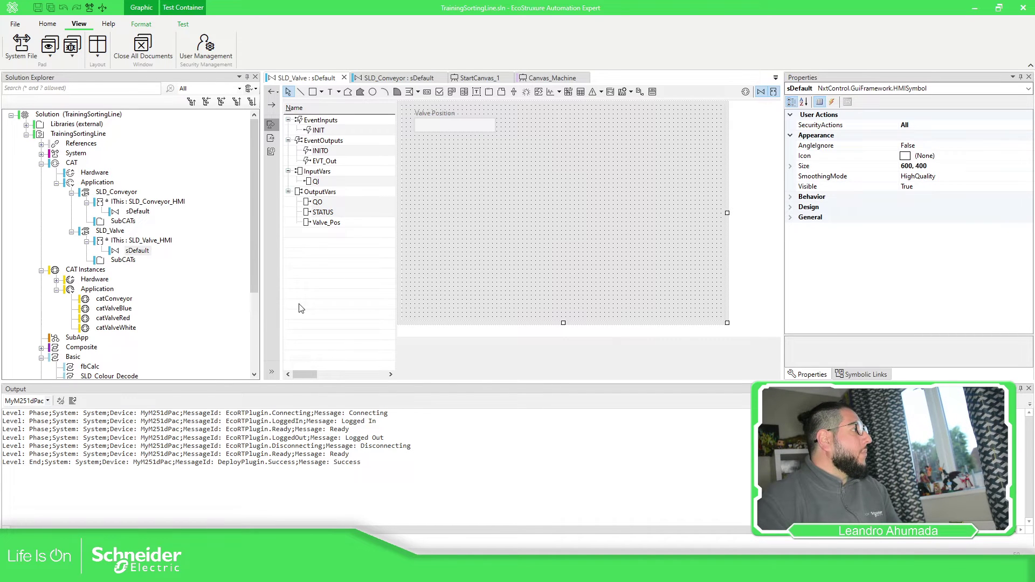
pyautogui.scroll(-3, 120, 200)
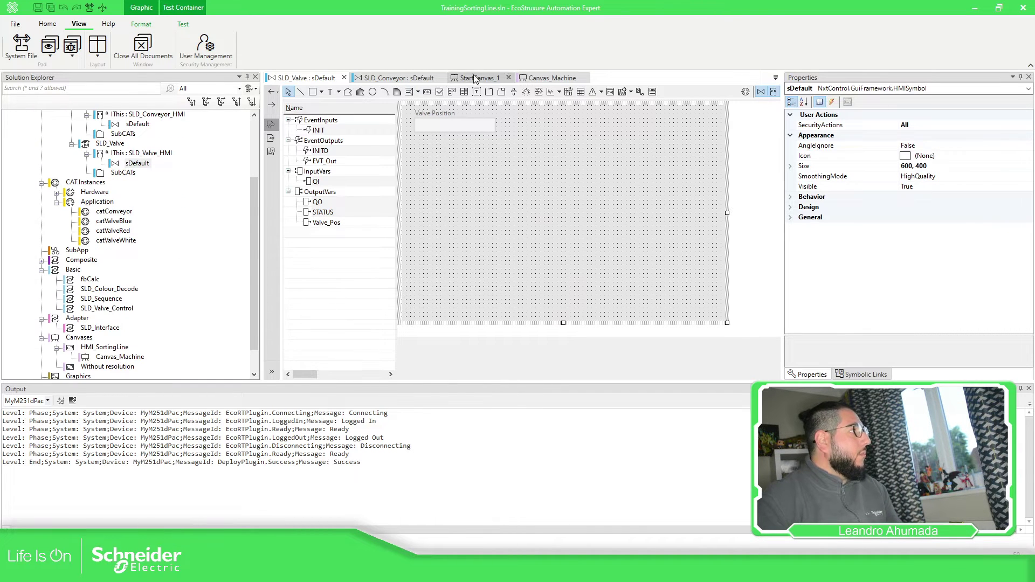
pyautogui.click(550, 79)
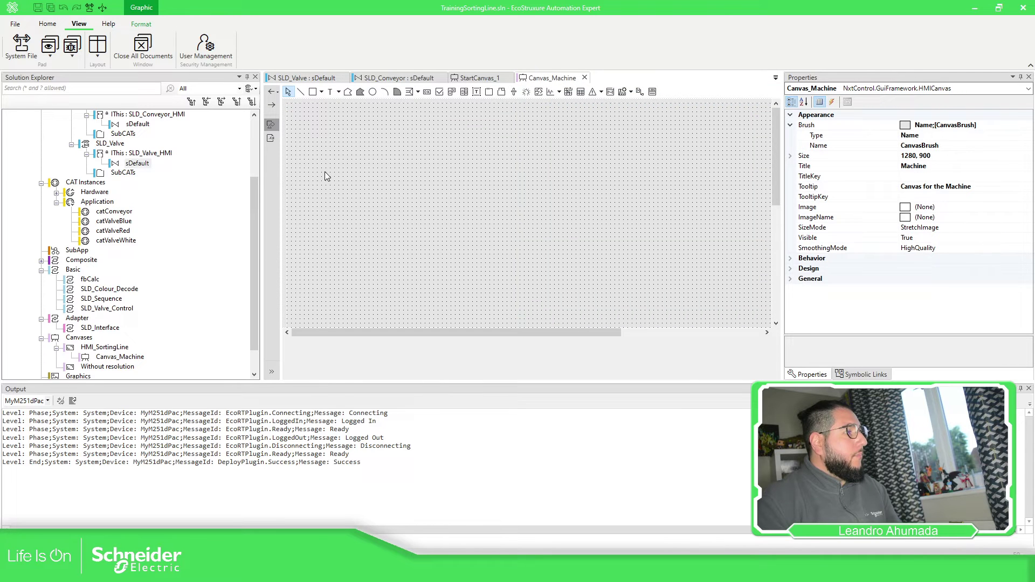
# - Drag catConveyor onto the canvas and dismiss the not-yet-compiled warning
pyautogui.click(115, 211)
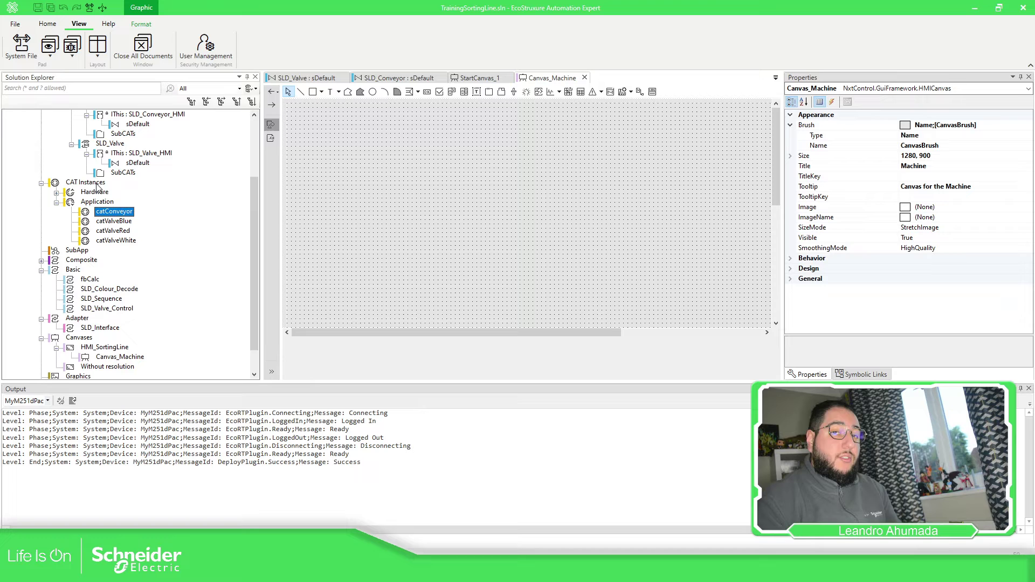
pyautogui.moveTo(113, 216); pyautogui.dragTo(380, 170)
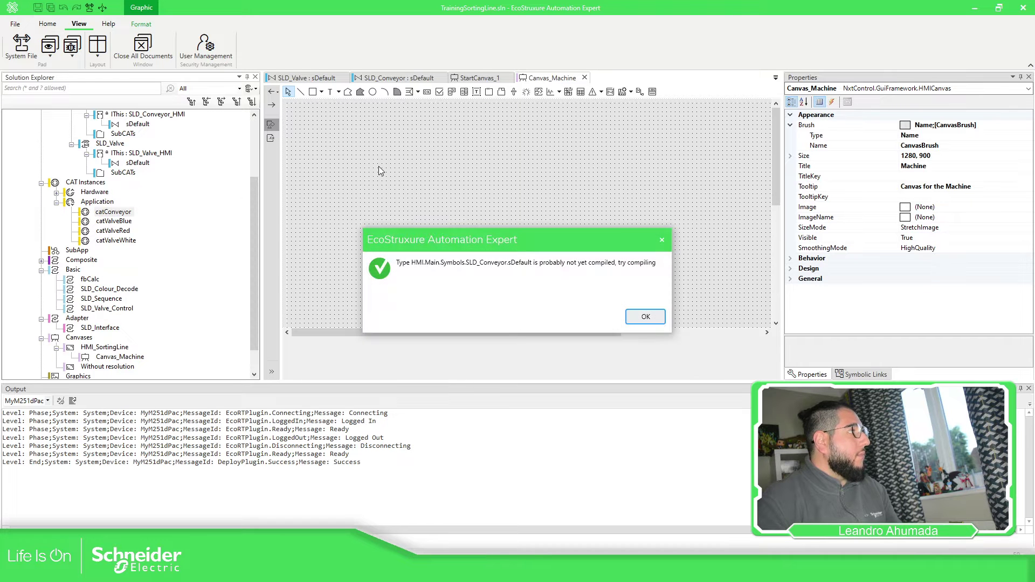
pyautogui.click(649, 321)
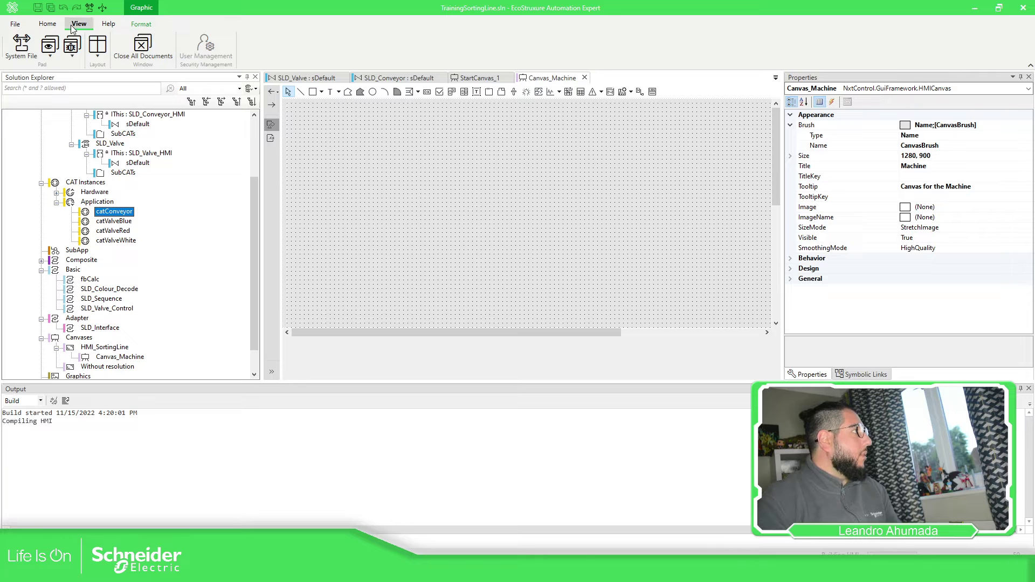
# - Open the Deploy and Diagnostic view and start a fresh build of the solution
pyautogui.click(47, 23)
pyautogui.click(139, 25)
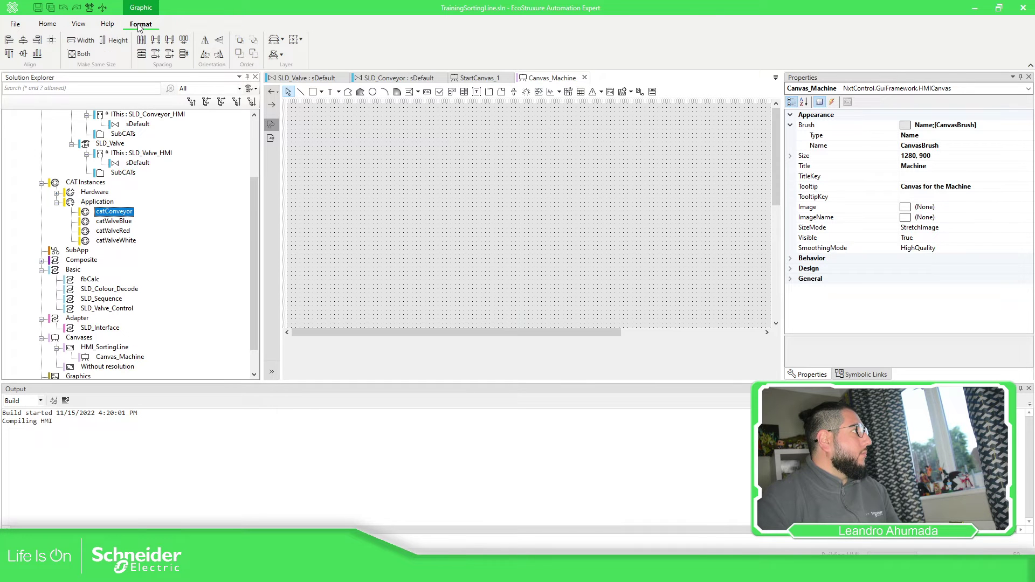
pyautogui.click(109, 24)
pyautogui.click(79, 24)
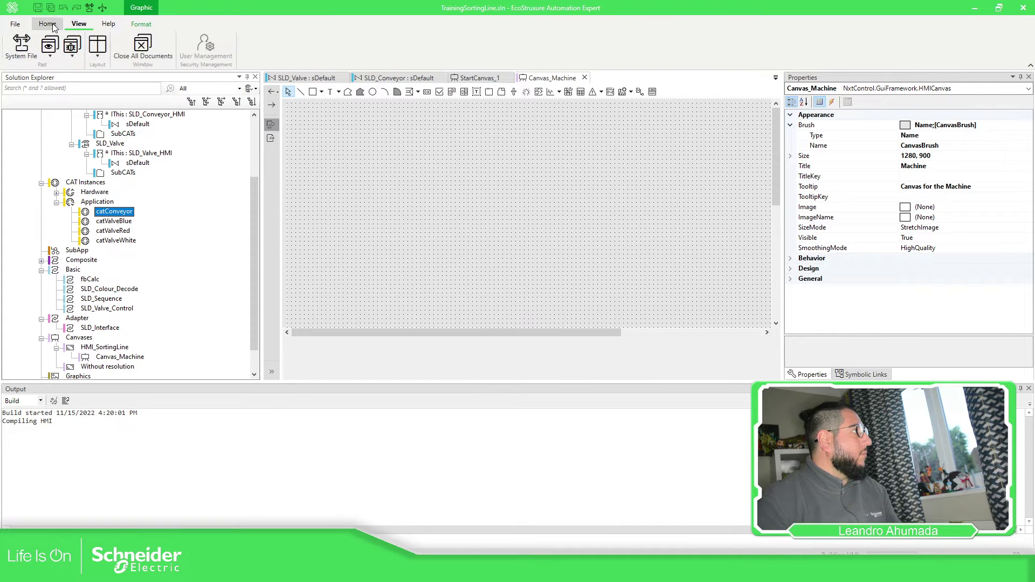
pyautogui.click(103, 7)
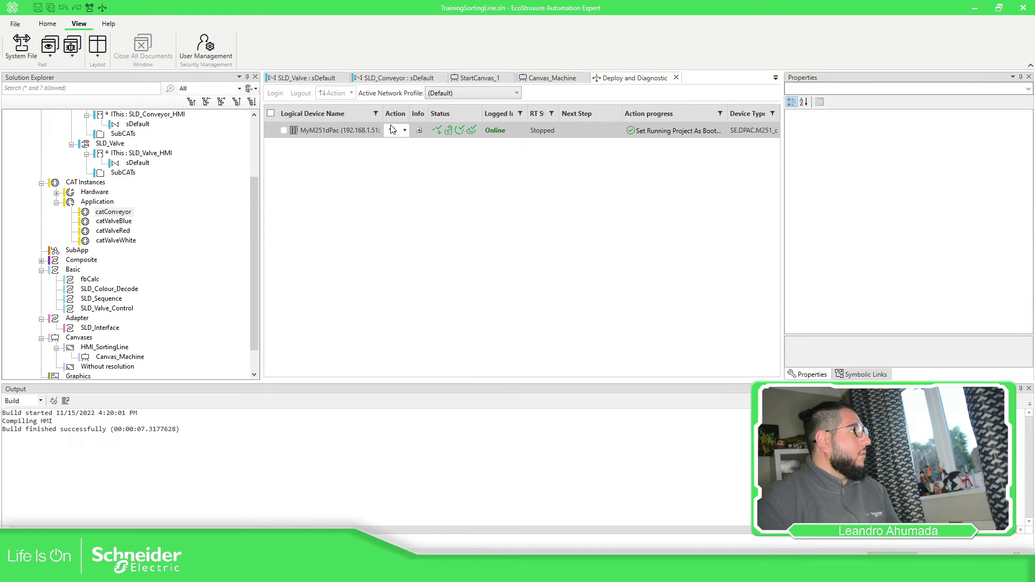
pyautogui.click(48, 23)
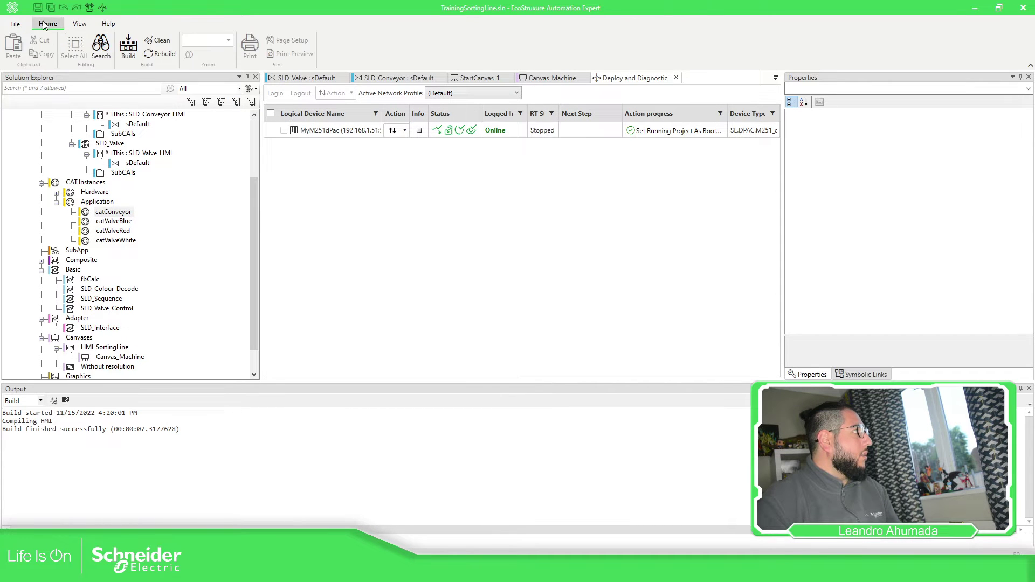
pyautogui.click(129, 45)
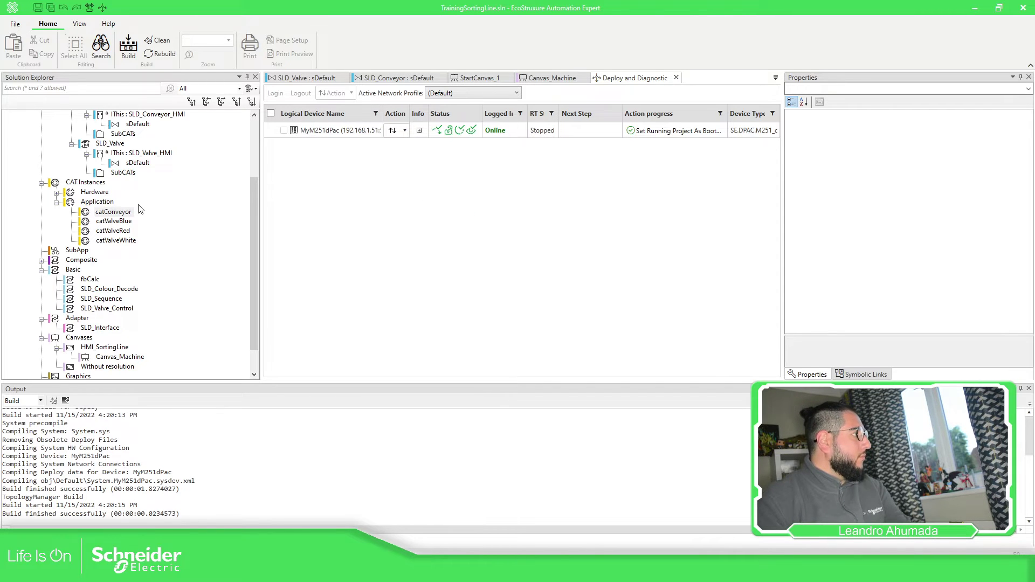
# - Place the conveyor symbol on Canvas_Machine and move it to the canvas's top-left
pyautogui.click(545, 79)
pyautogui.moveTo(121, 210); pyautogui.dragTo(387, 156)
pyautogui.moveTo(504, 211); pyautogui.dragTo(363, 160)
pyautogui.click(610, 209)
pyautogui.click(362, 155)
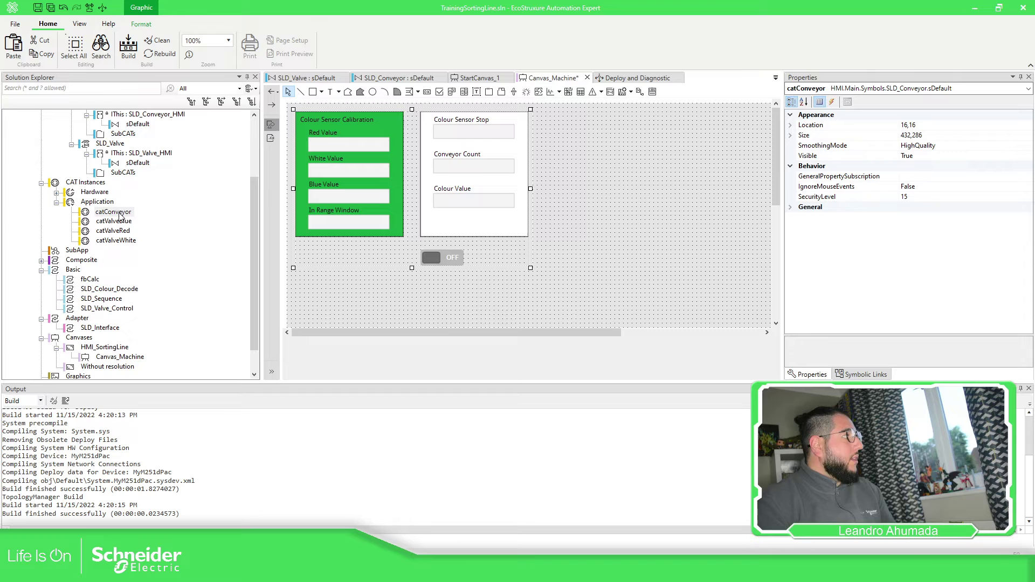
pyautogui.click(552, 188)
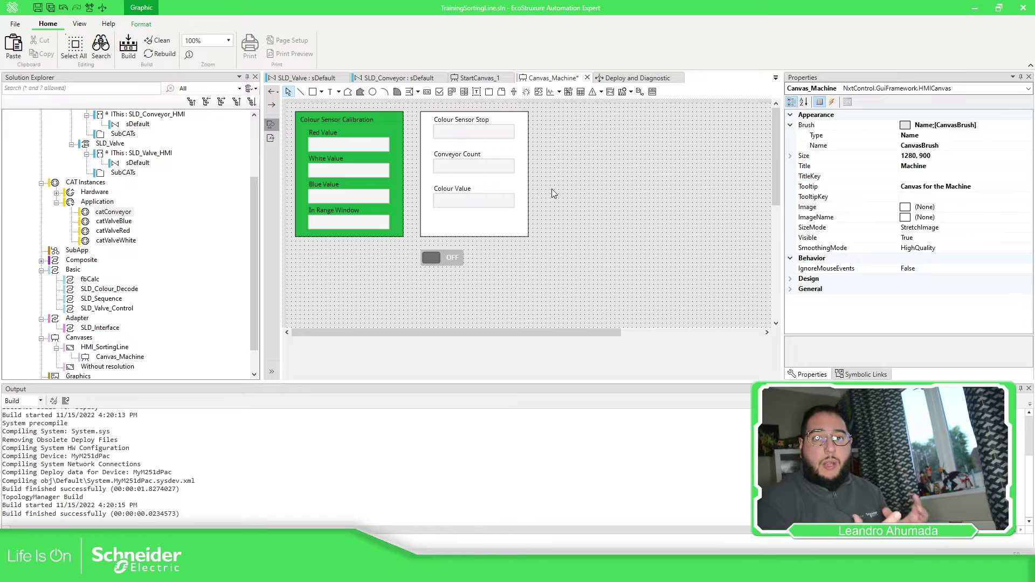
# - View the RES0 resource's application diagram under System
pyautogui.scroll(5, 111, 216)
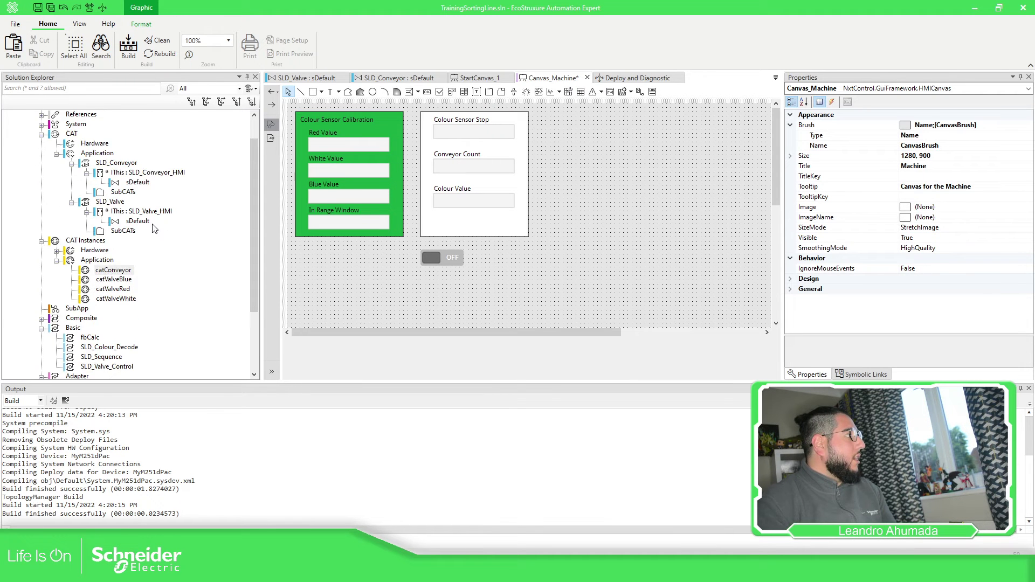
pyautogui.click(42, 155)
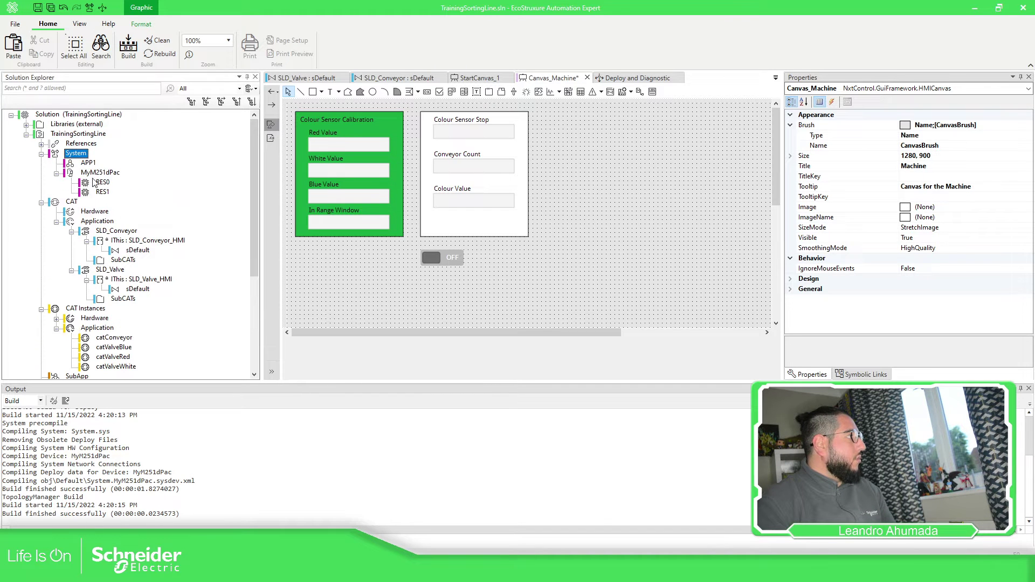
pyautogui.click(103, 183)
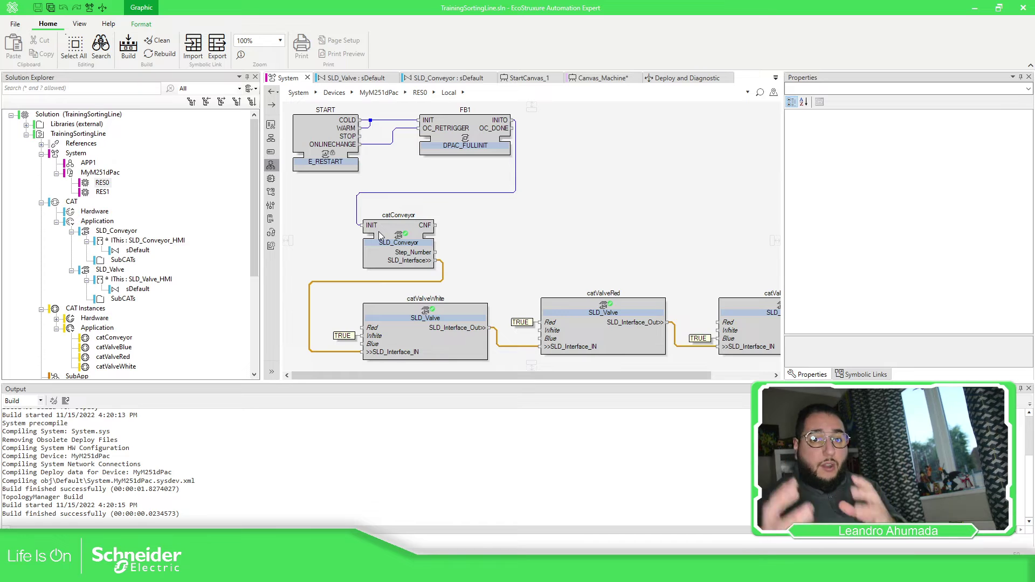
# - Back on Canvas_Machine, shift the panels and toggle slightly down and right
pyautogui.click(617, 80)
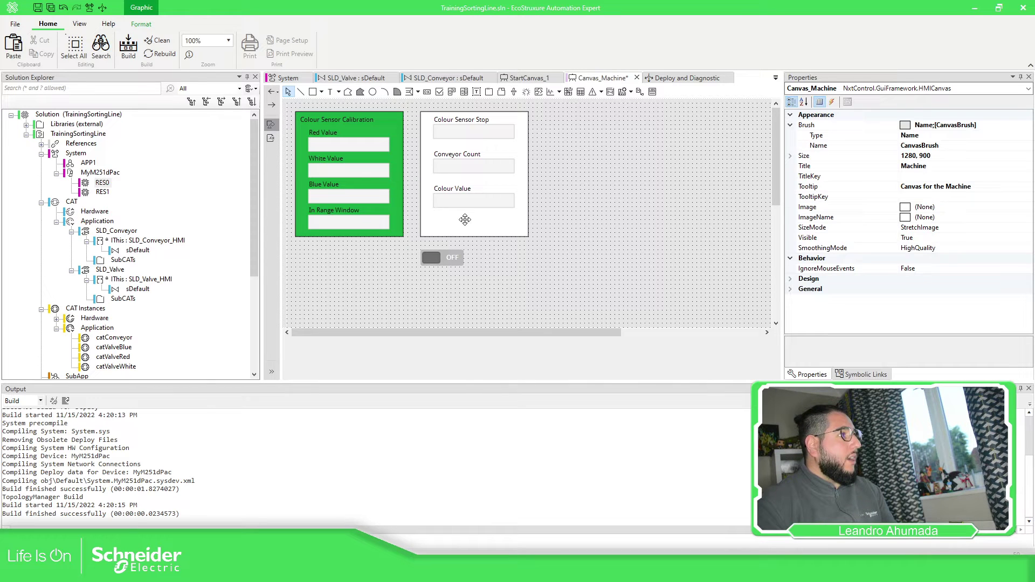
pyautogui.moveTo(468, 216); pyautogui.dragTo(474, 225)
pyautogui.click(610, 218)
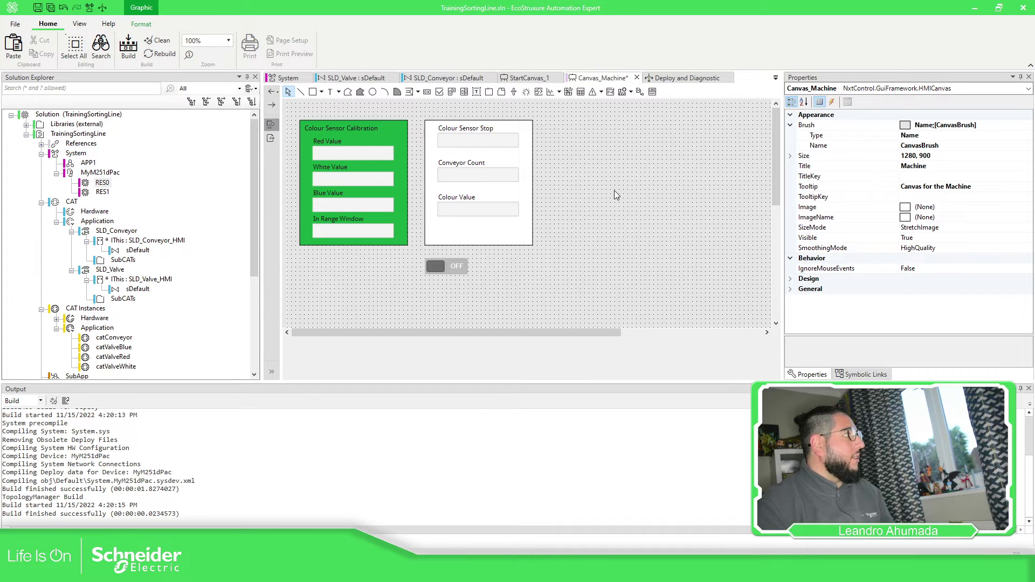
# - Drop catValveWhite, catValveRed and catValveBlue onto the canvas, stacked vertically beside the panels
pyautogui.scroll(-2, 82, 252)
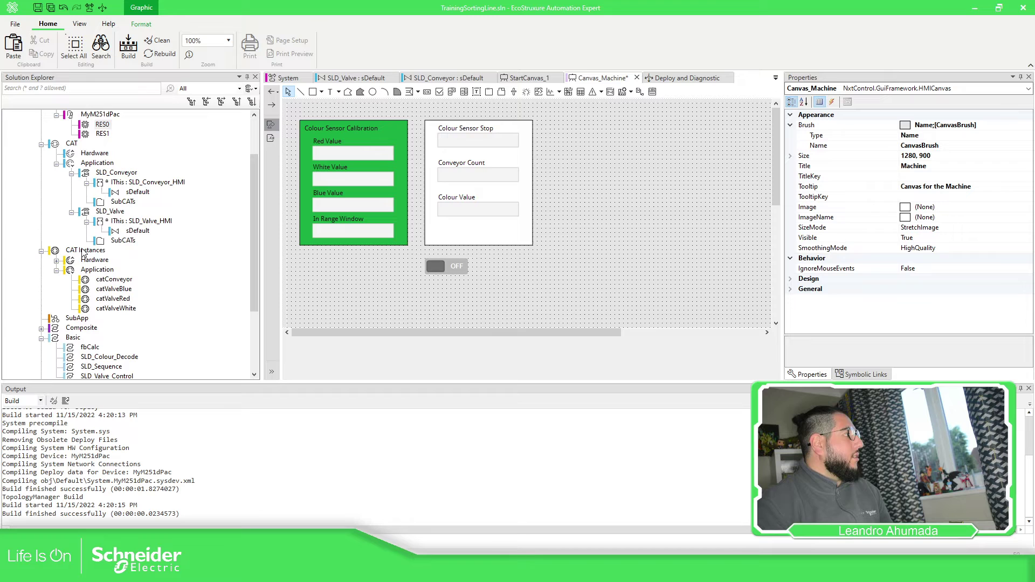
pyautogui.moveTo(128, 312); pyautogui.dragTo(557, 137)
pyautogui.click(581, 196)
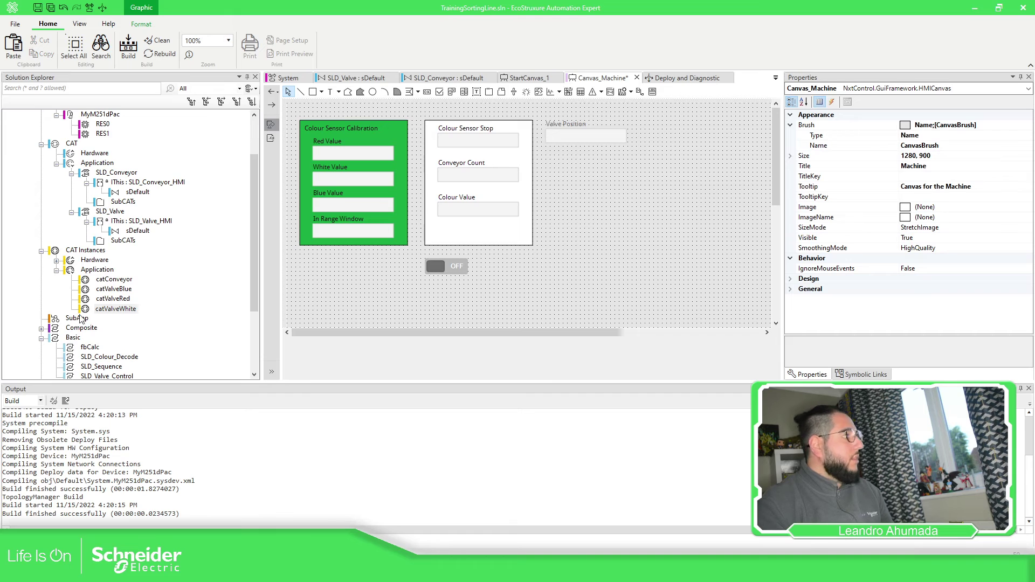
pyautogui.click(112, 301)
pyautogui.moveTo(123, 302); pyautogui.dragTo(566, 173)
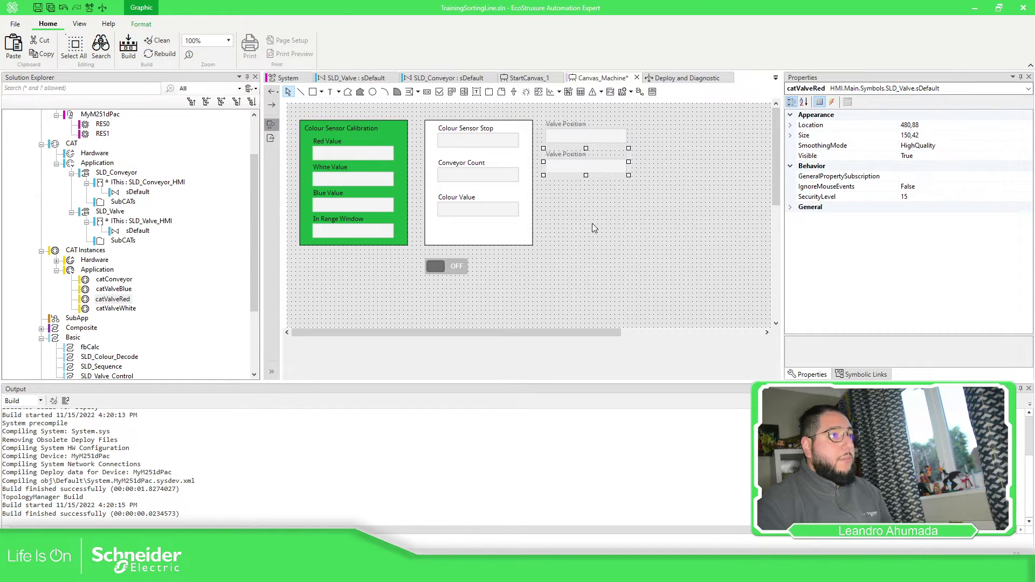
pyautogui.click(592, 223)
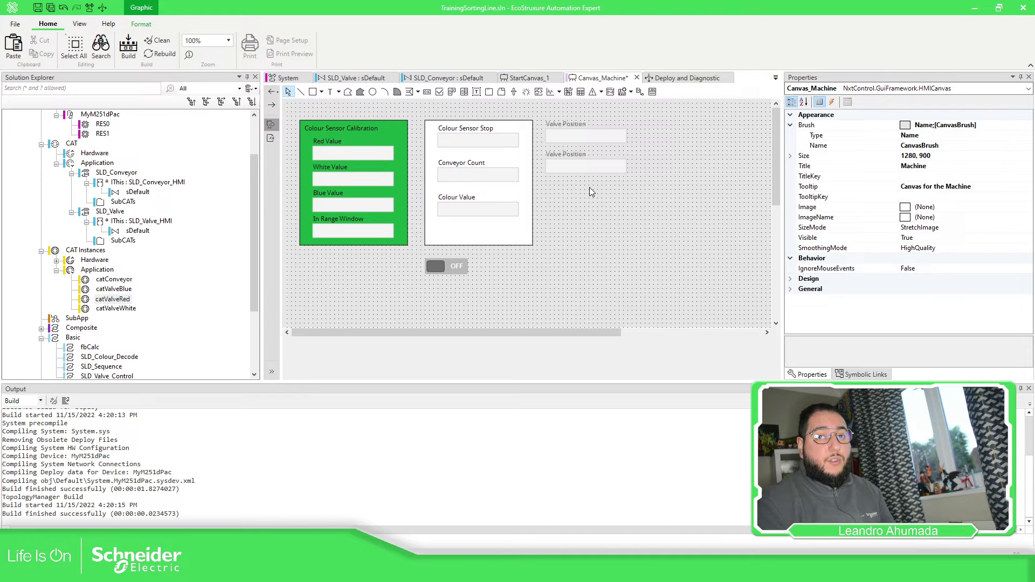
pyautogui.moveTo(114, 290); pyautogui.dragTo(578, 195)
pyautogui.click(608, 241)
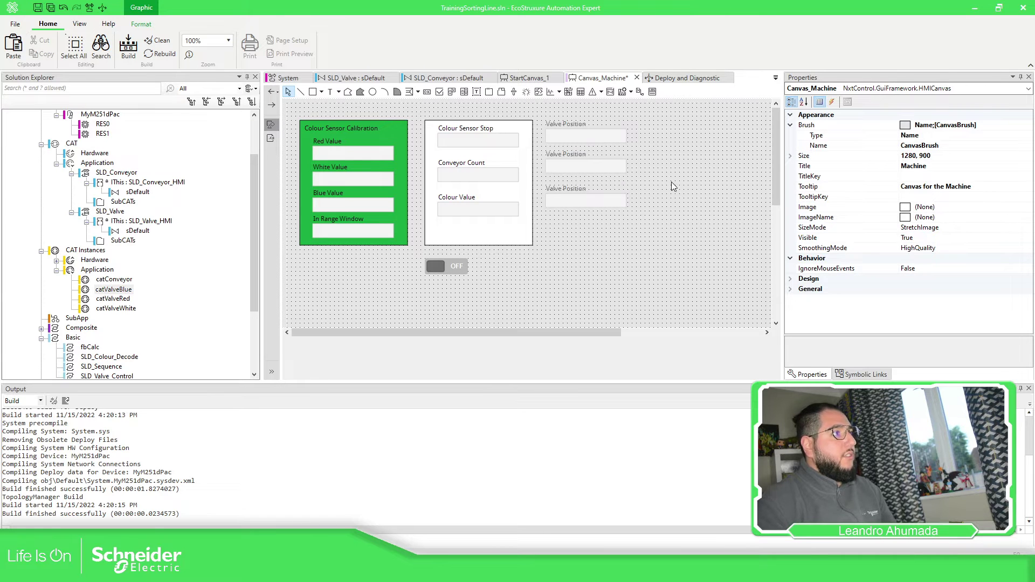
# - Add a free-text label reading 'White' beside the first valve
pyautogui.click(339, 93)
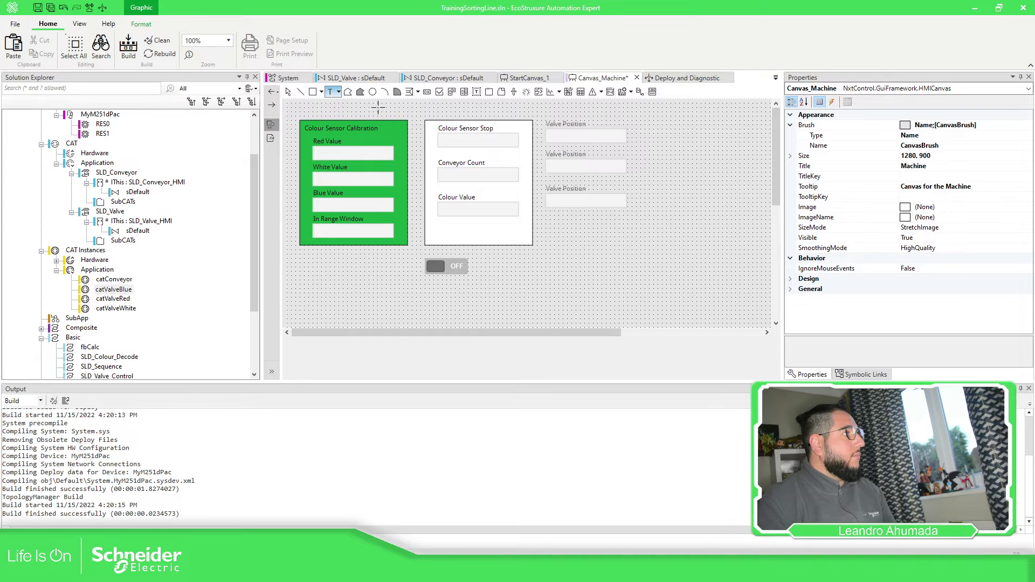
pyautogui.click(595, 119)
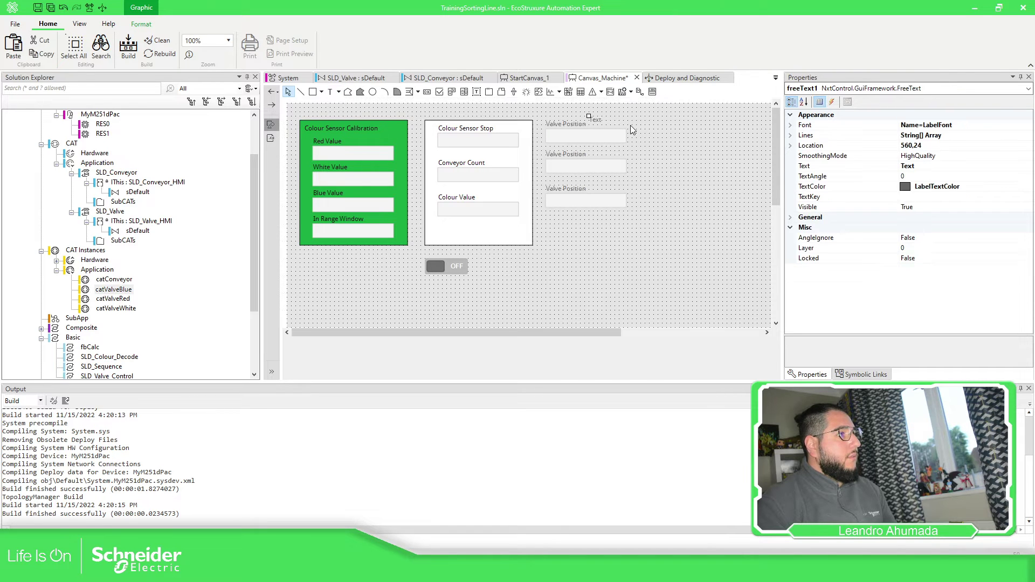
pyautogui.moveTo(598, 121); pyautogui.dragTo(586, 124)
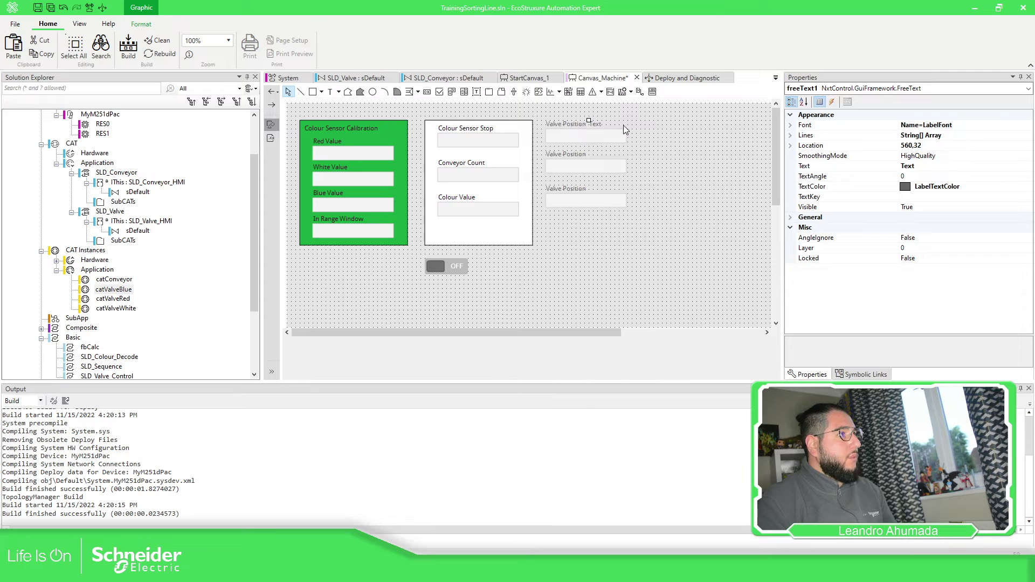
pyautogui.click(915, 167)
pyautogui.write('Wh')
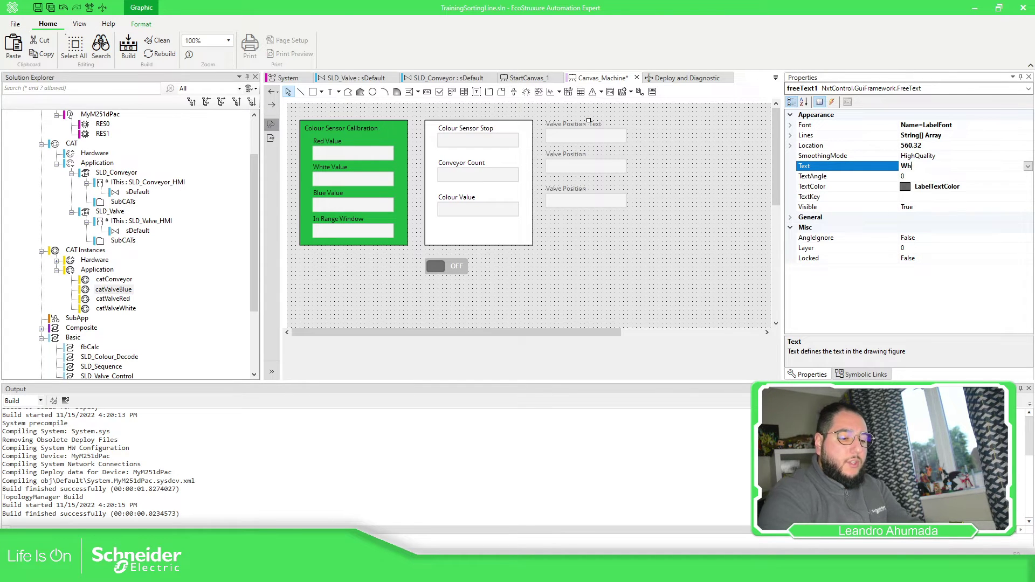
pyautogui.write('ite')
pyautogui.press('Return')
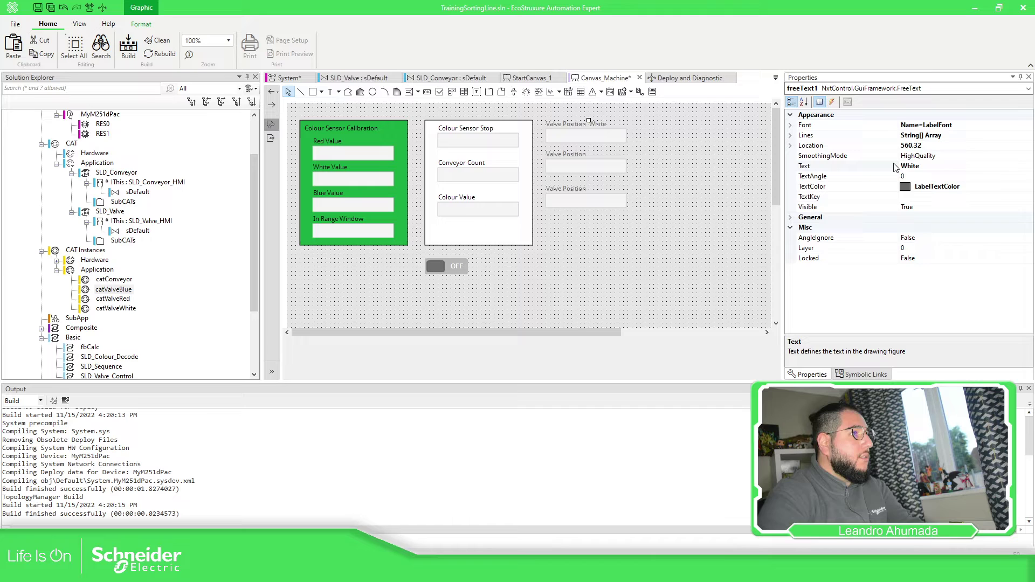
pyautogui.click(607, 241)
# - Add a free-text label reading 'Red' beside the second valve
pyautogui.click(330, 92)
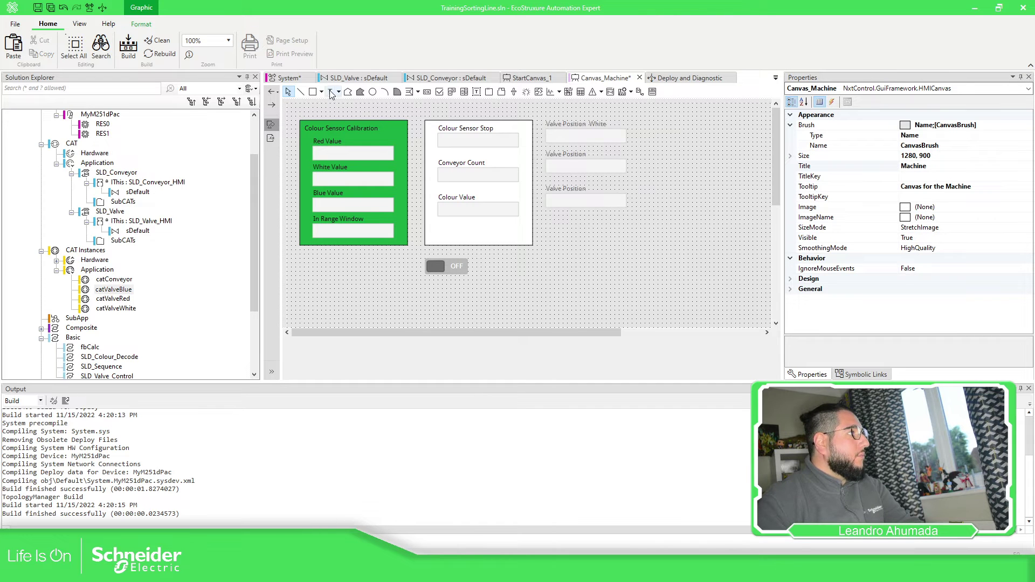
pyautogui.click(593, 151)
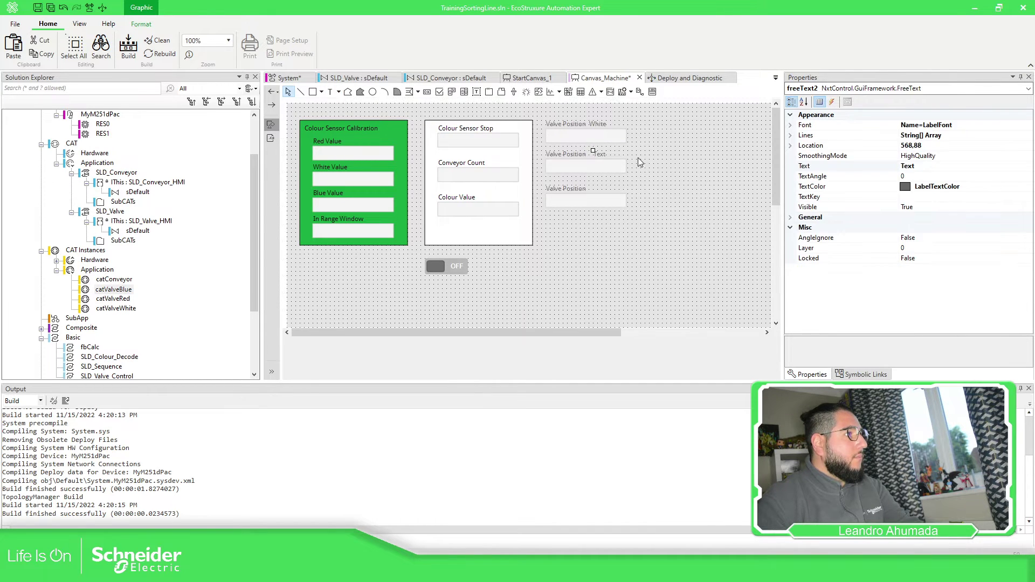
pyautogui.click(932, 167)
pyautogui.write('Red')
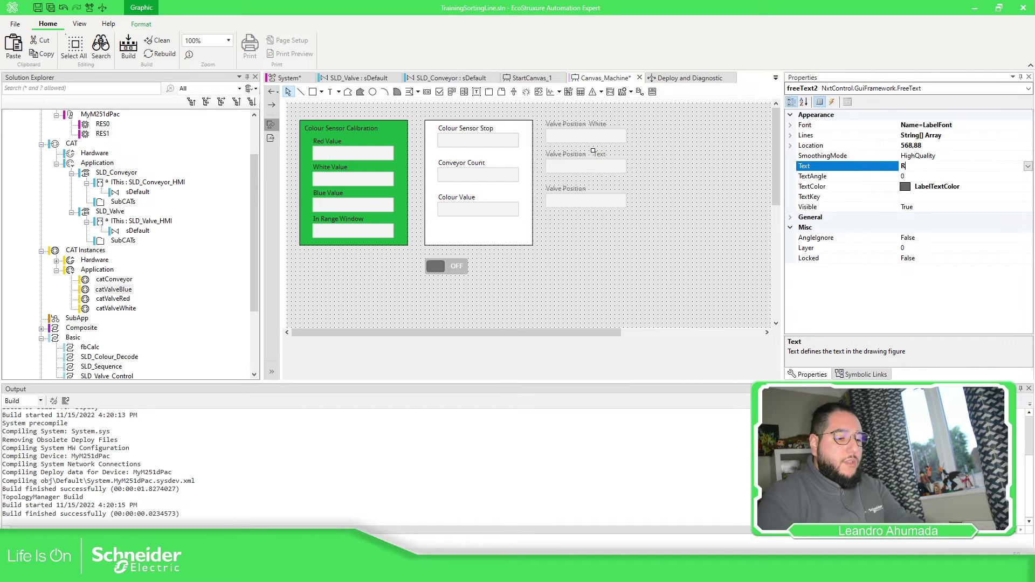
pyautogui.press('Return')
pyautogui.click(629, 215)
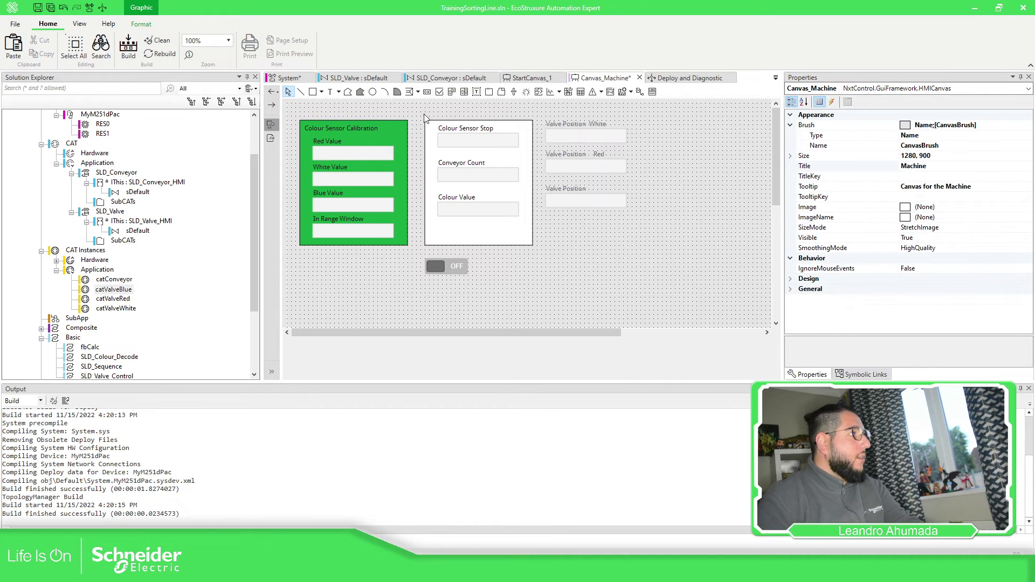
# - Add a free-text label reading 'Blue' beside the third valve
pyautogui.click(330, 91)
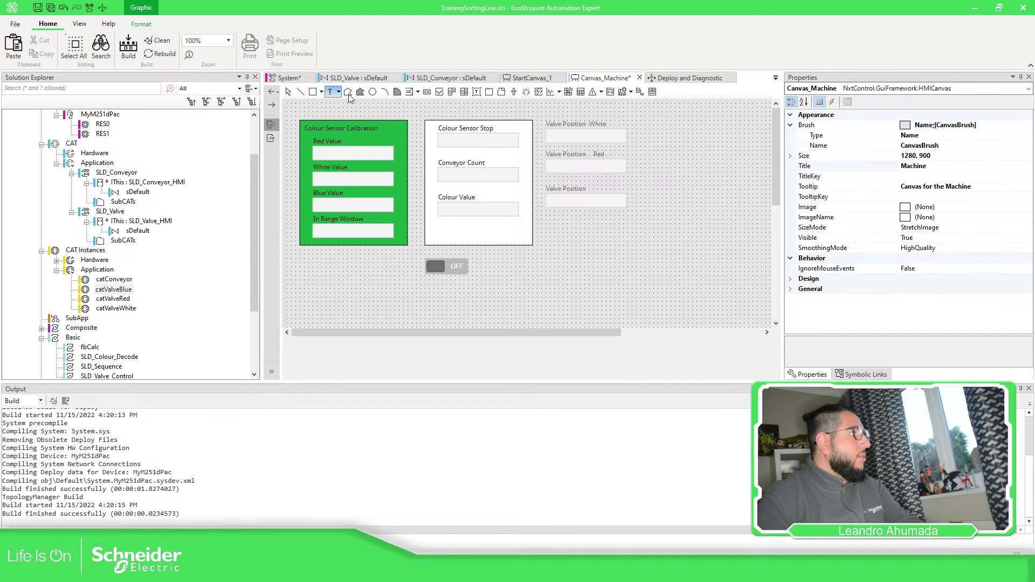
pyautogui.click(593, 185)
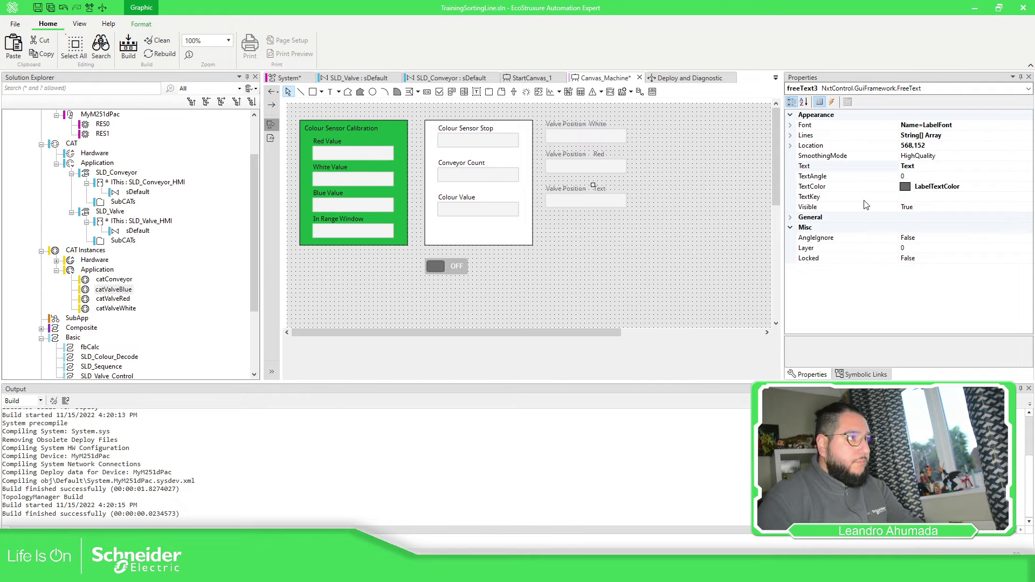
pyautogui.click(935, 168)
pyautogui.write('Blue')
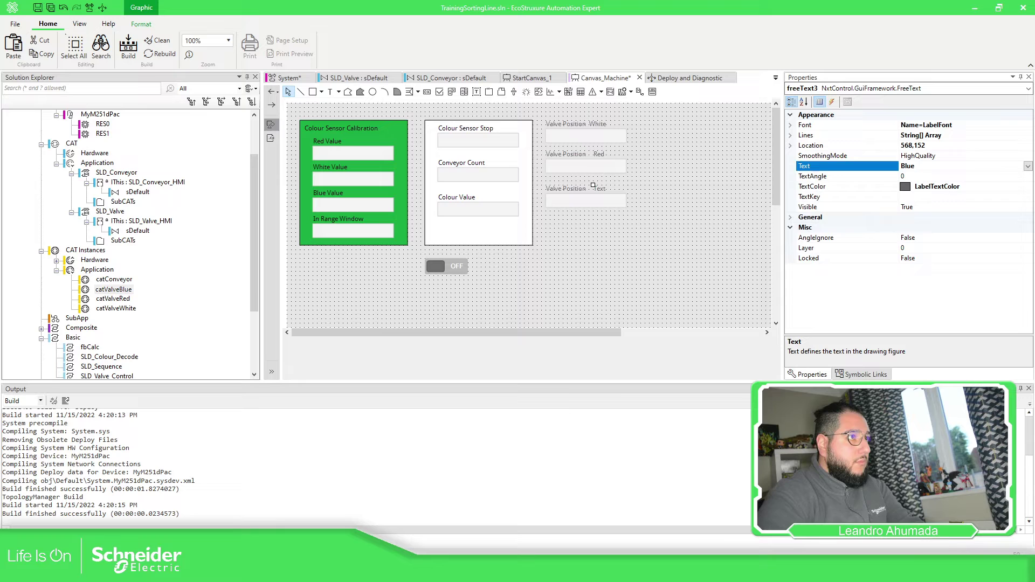
pyautogui.press('Return')
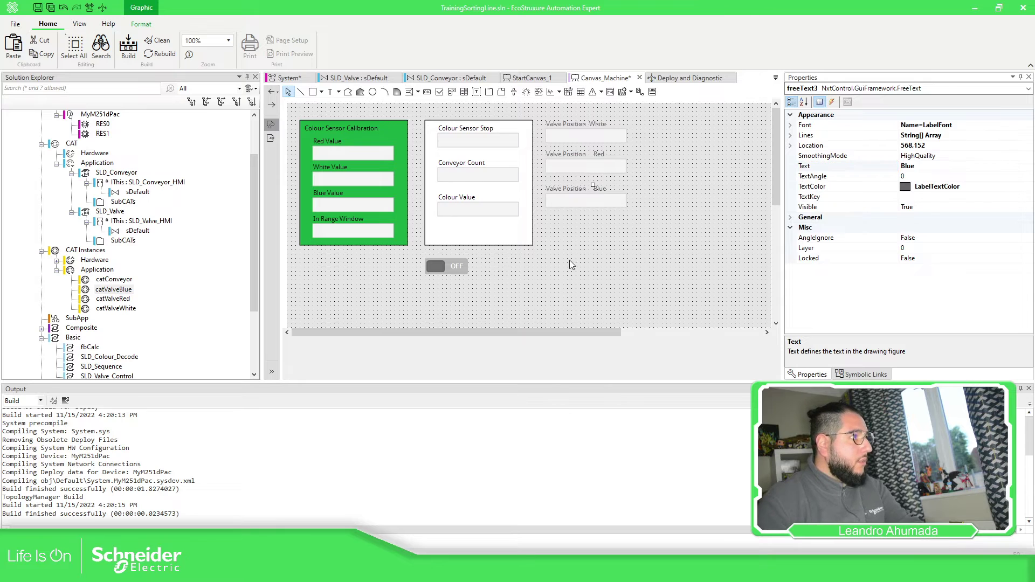
pyautogui.click(569, 260)
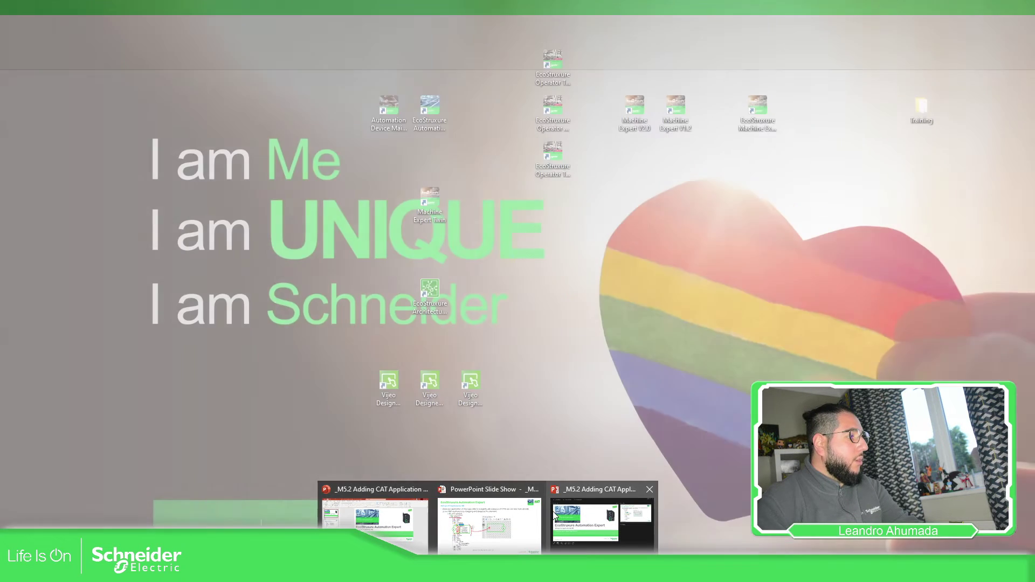
# - Bring up the slide show's Practice slide and circle the panels and toggle in red ink
pyautogui.click(555, 516)
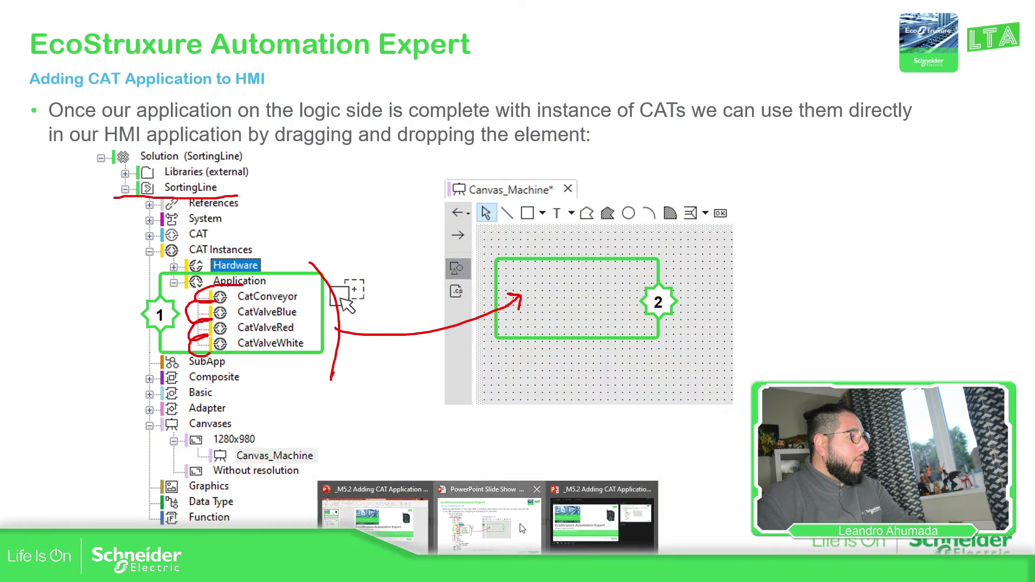
pyautogui.press('Right')
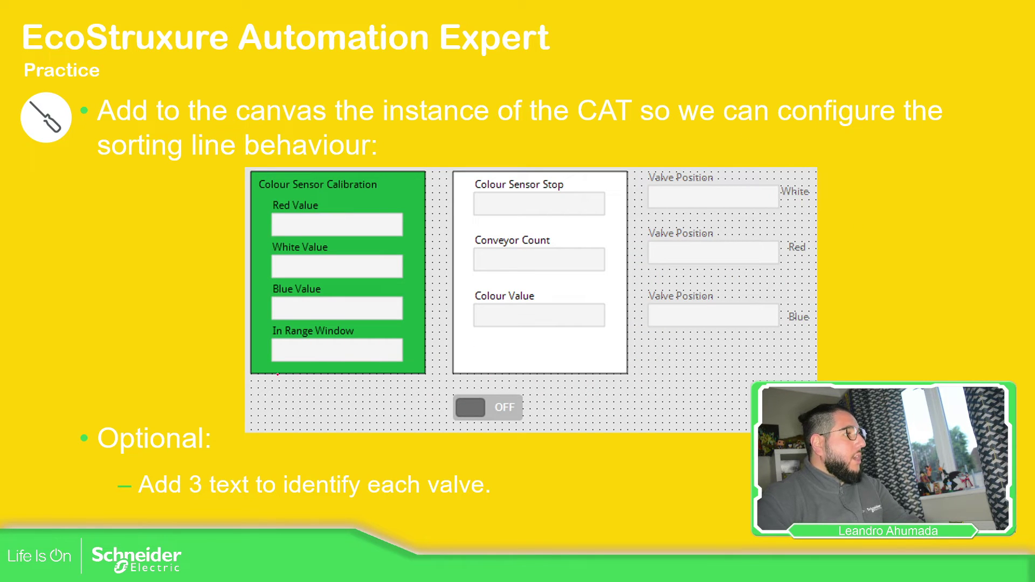
pyautogui.moveTo(237, 379)
pyautogui.mouseDown()
pyautogui.moveTo(292, 413)
pyautogui.moveTo(566, 415)
pyautogui.moveTo(628, 384)
pyautogui.moveTo(643, 208)
pyautogui.moveTo(630, 164)
pyautogui.moveTo(256, 149)
pyautogui.moveTo(230, 213)
pyautogui.moveTo(228, 395)
pyautogui.mouseUp()
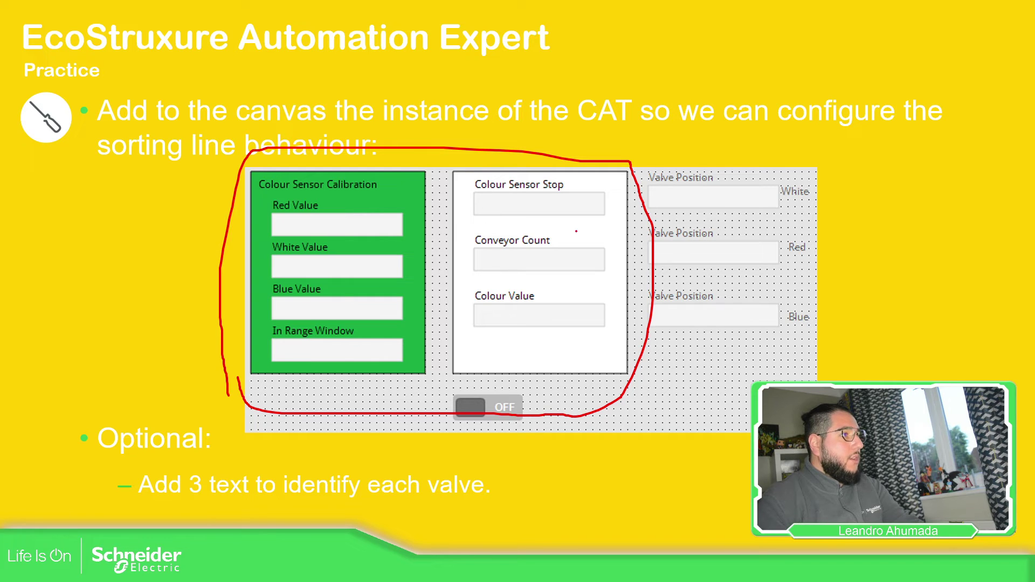
# - Draw red lines separating the valve rows and outline the White, Red and Blue rows
pyautogui.moveTo(654, 219); pyautogui.dragTo(826, 219)
pyautogui.moveTo(659, 276); pyautogui.dragTo(837, 274)
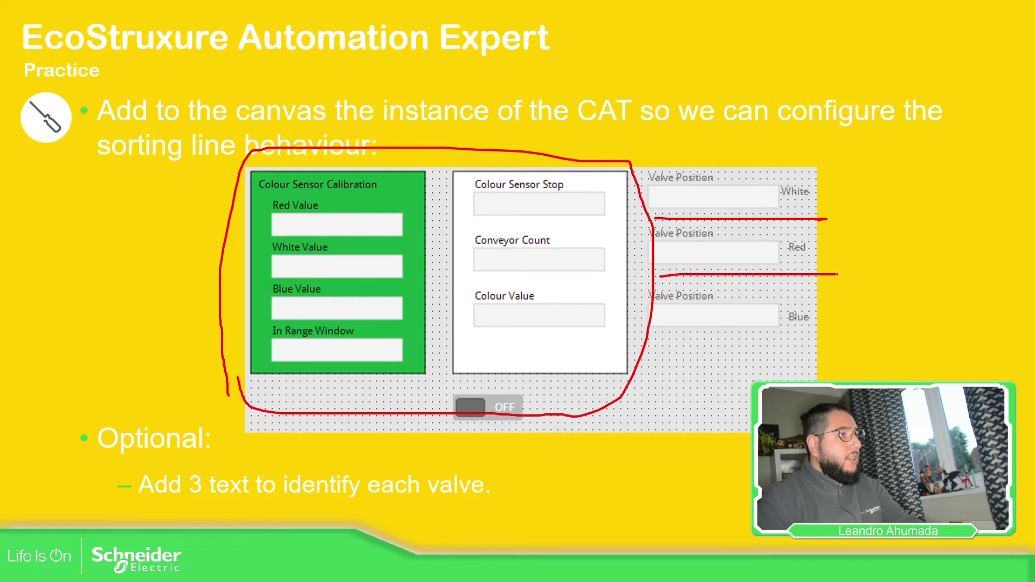
pyautogui.moveTo(817, 338)
pyautogui.mouseDown()
pyautogui.moveTo(638, 335)
pyautogui.moveTo(636, 326)
pyautogui.mouseUp()
pyautogui.moveTo(863, 265); pyautogui.dragTo(819, 337)
pyautogui.moveTo(825, 221)
pyautogui.mouseDown()
pyautogui.moveTo(836, 272)
pyautogui.moveTo(828, 281)
pyautogui.mouseUp()
pyautogui.moveTo(630, 157)
pyautogui.mouseDown()
pyautogui.moveTo(654, 157)
pyautogui.moveTo(814, 190)
pyautogui.moveTo(827, 220)
pyautogui.mouseUp()
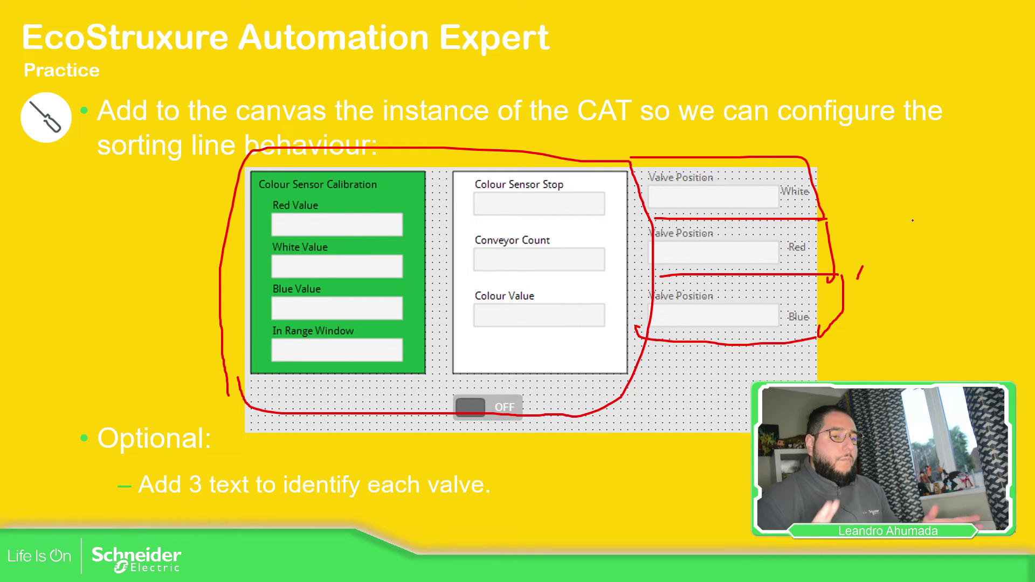